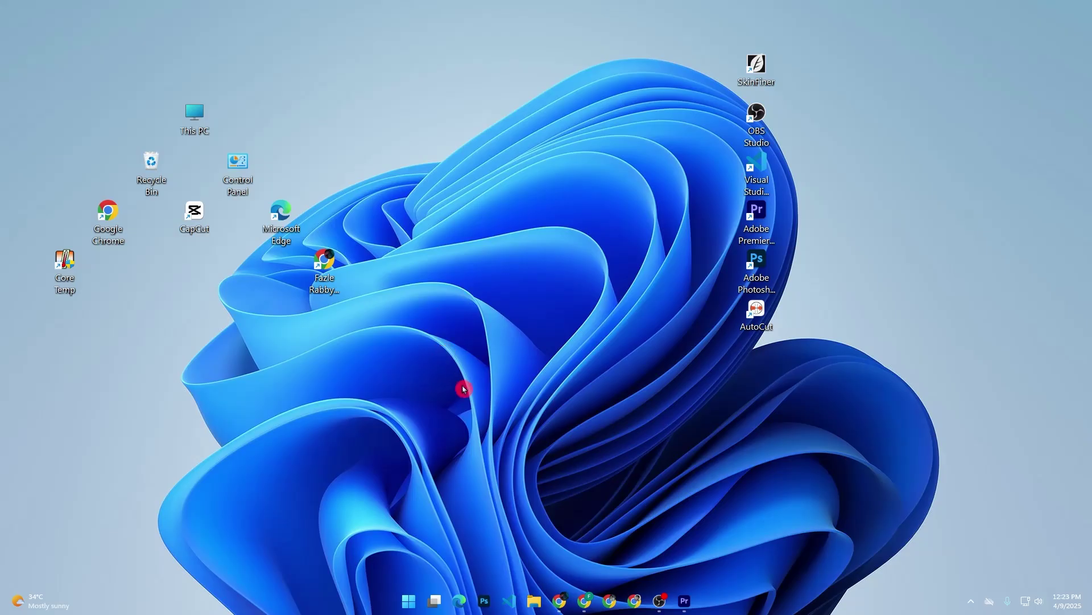
Open the Windows Start menu from the taskbar.
left_click(409, 601)
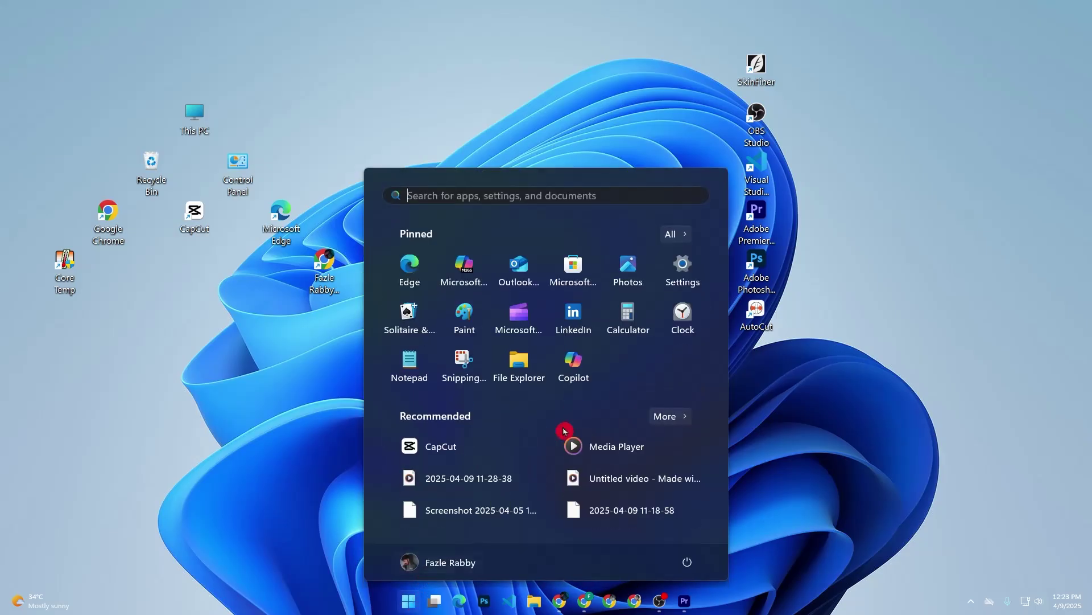
Search Microsoft Store for 'windows movie'.
left_click(586, 275)
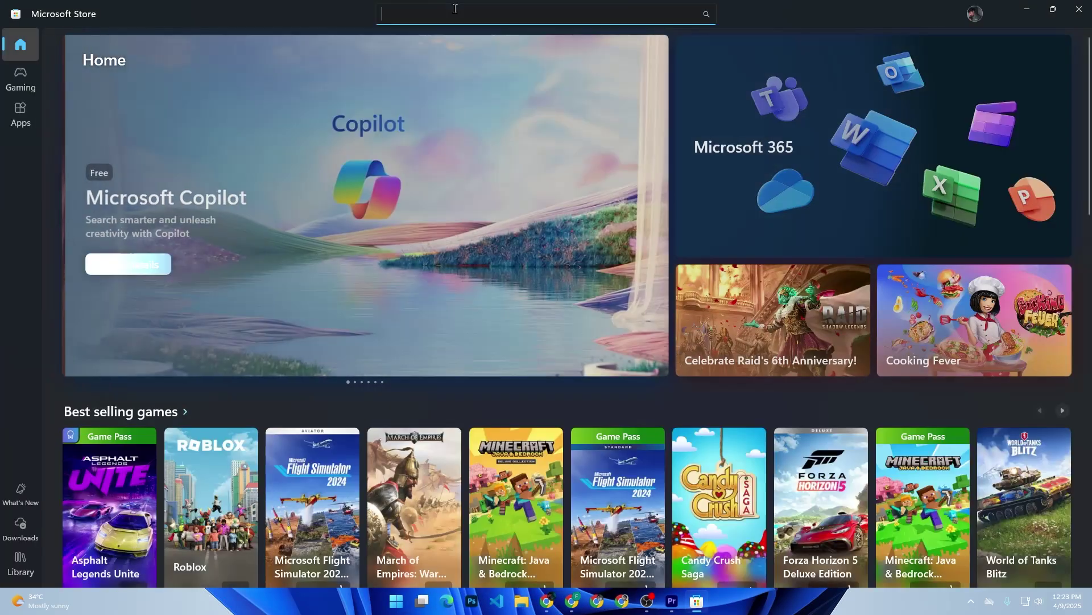
left_click(456, 12)
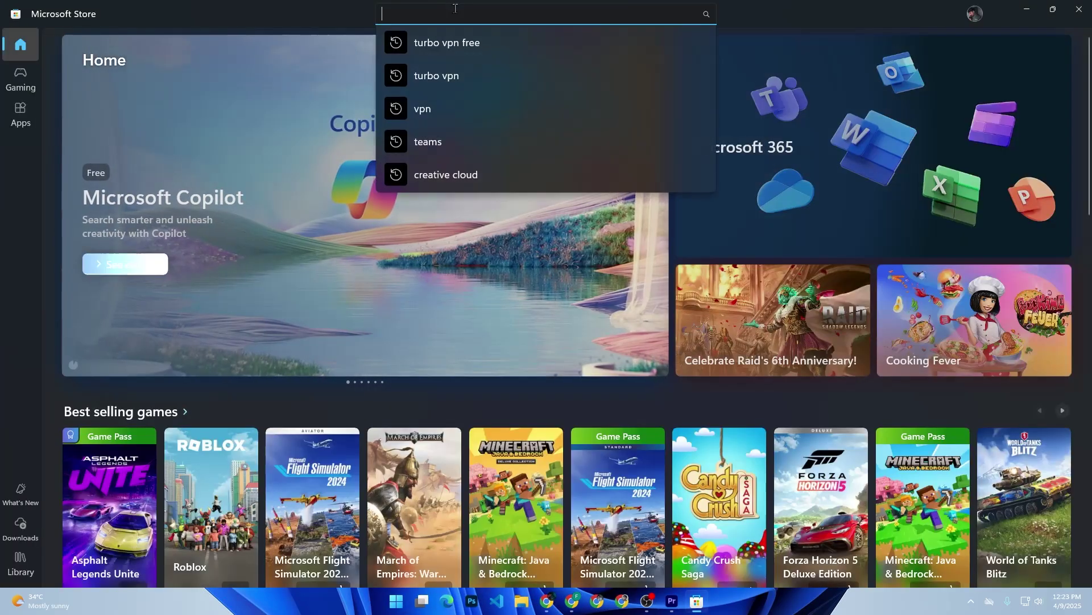
type("window")
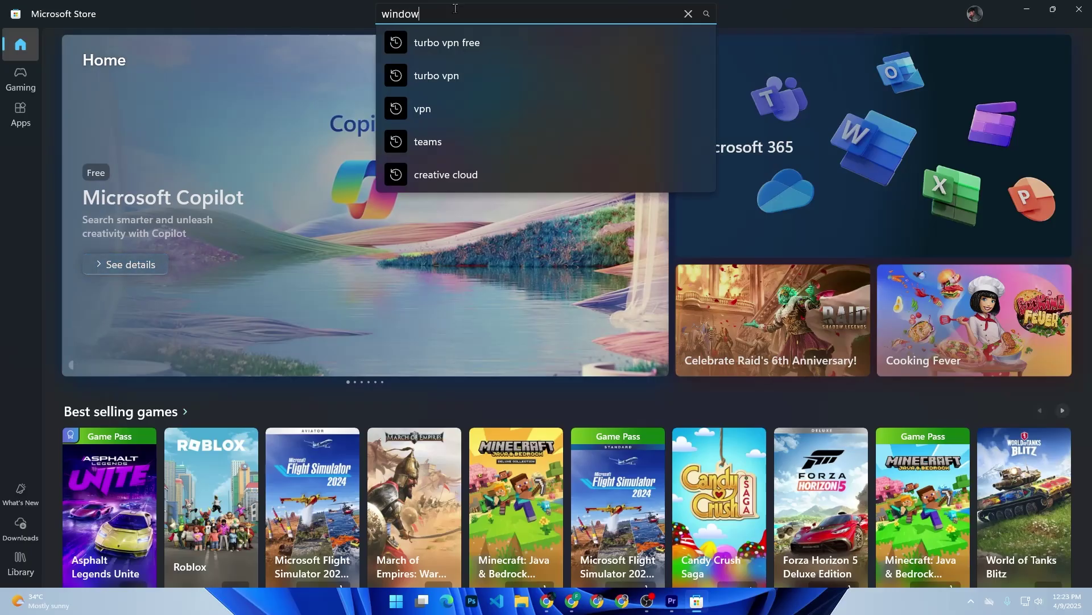
type("s mo")
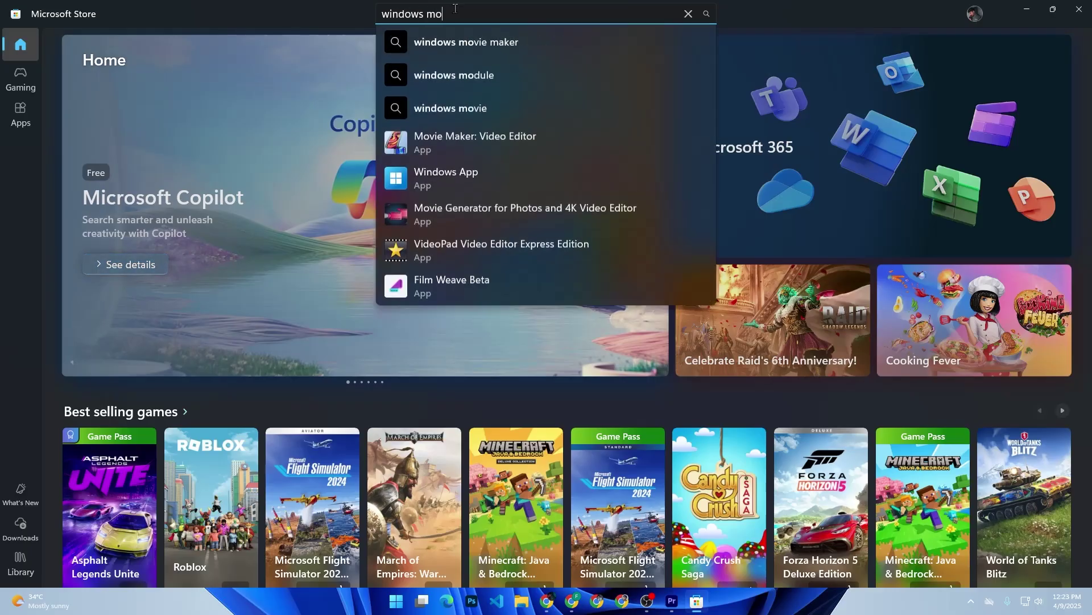
left_click(498, 108)
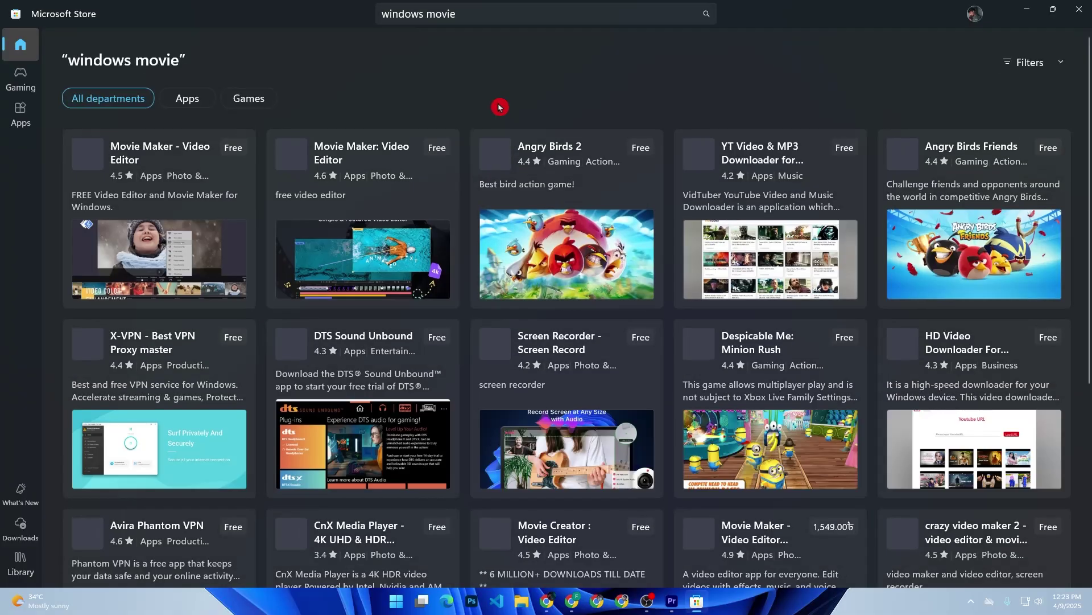
View the Movie Maker - Video Editor listing and return to the search results.
left_click(176, 152)
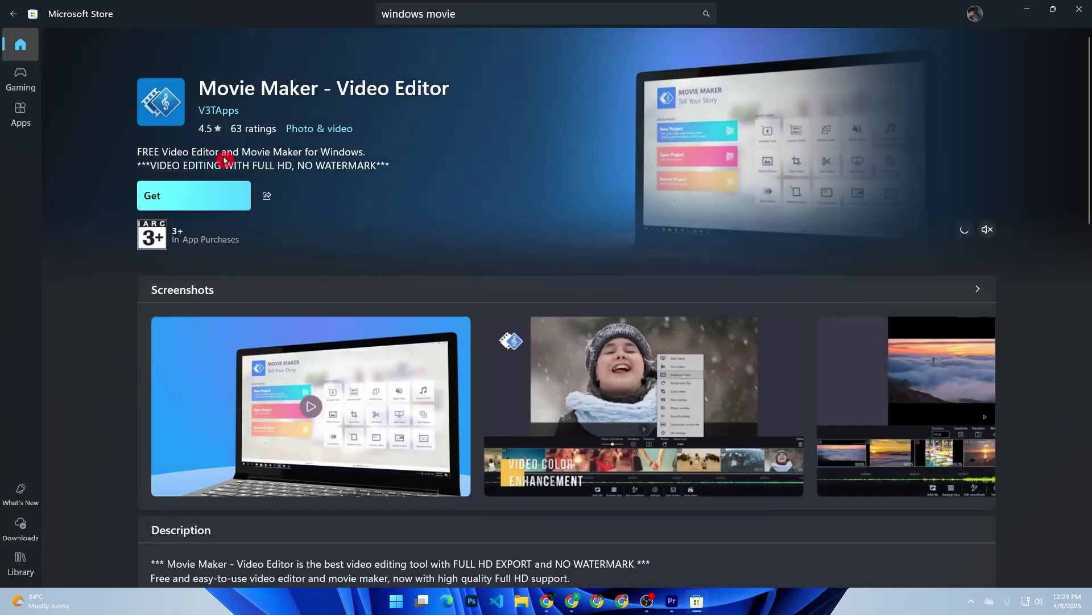
key("alt+Left")
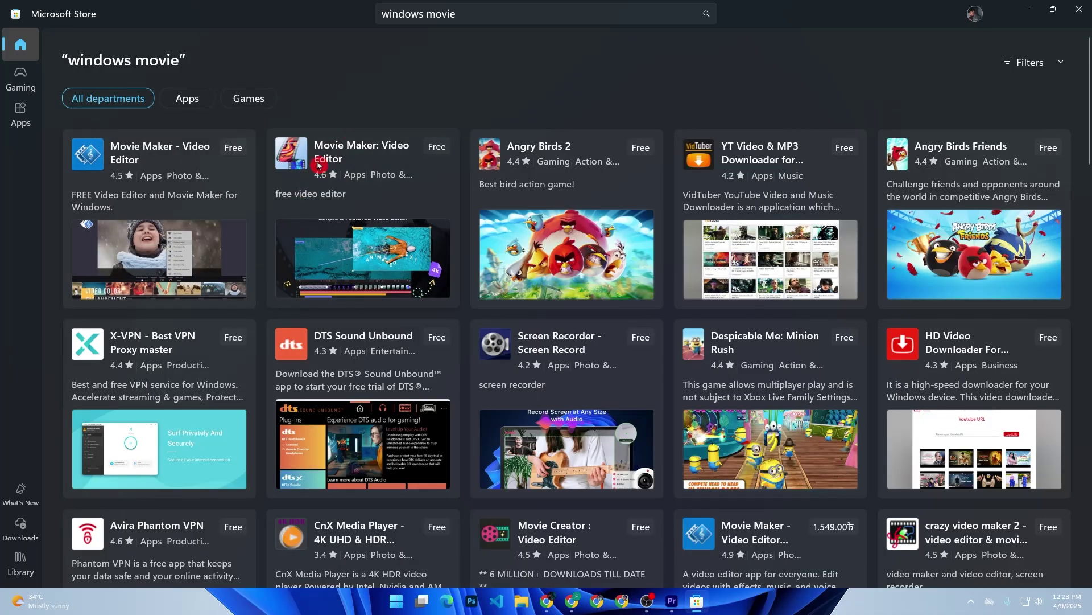
left_click(572, 601)
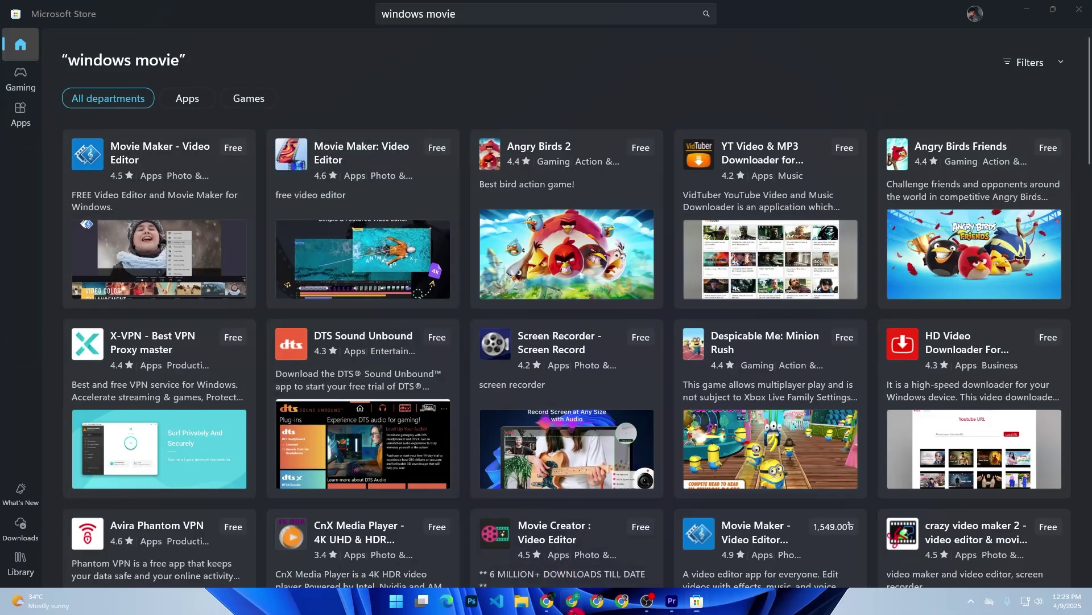
Search Google for 'windows movie maker'.
left_click(449, 310)
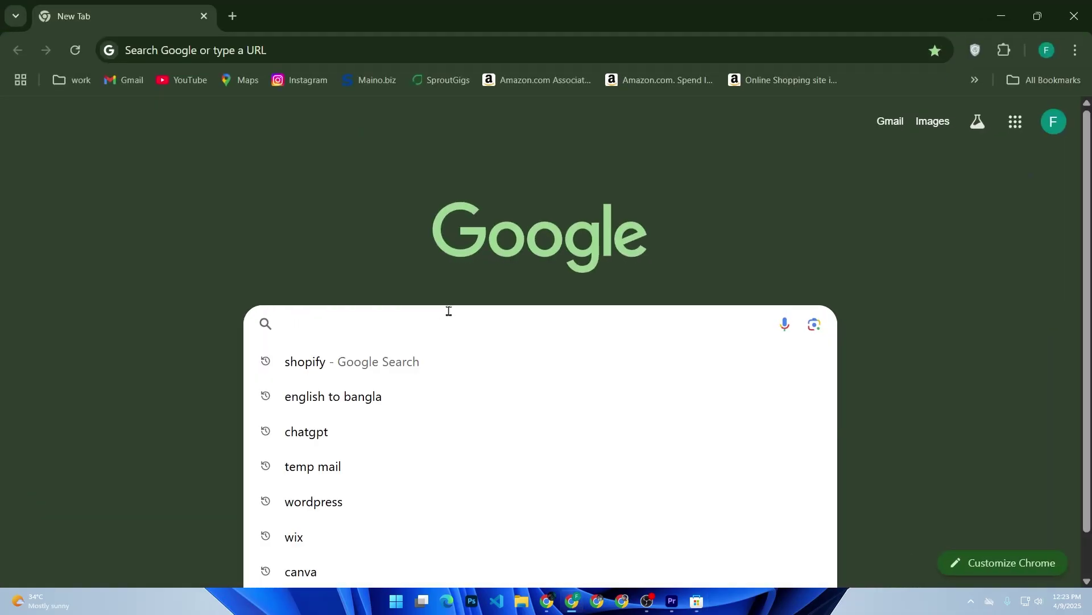
type("windo")
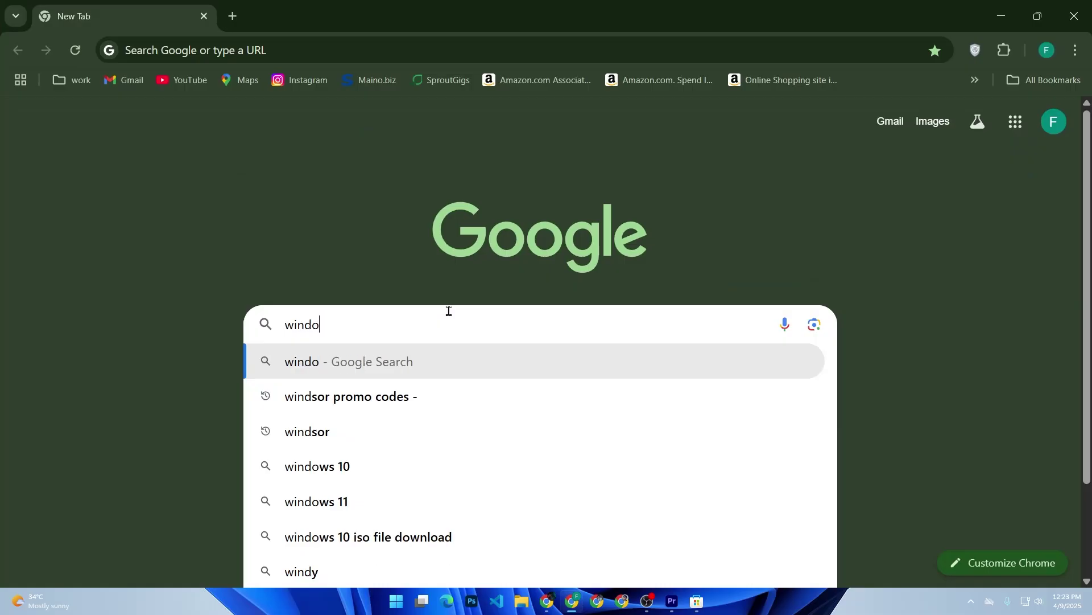
type("ws mo")
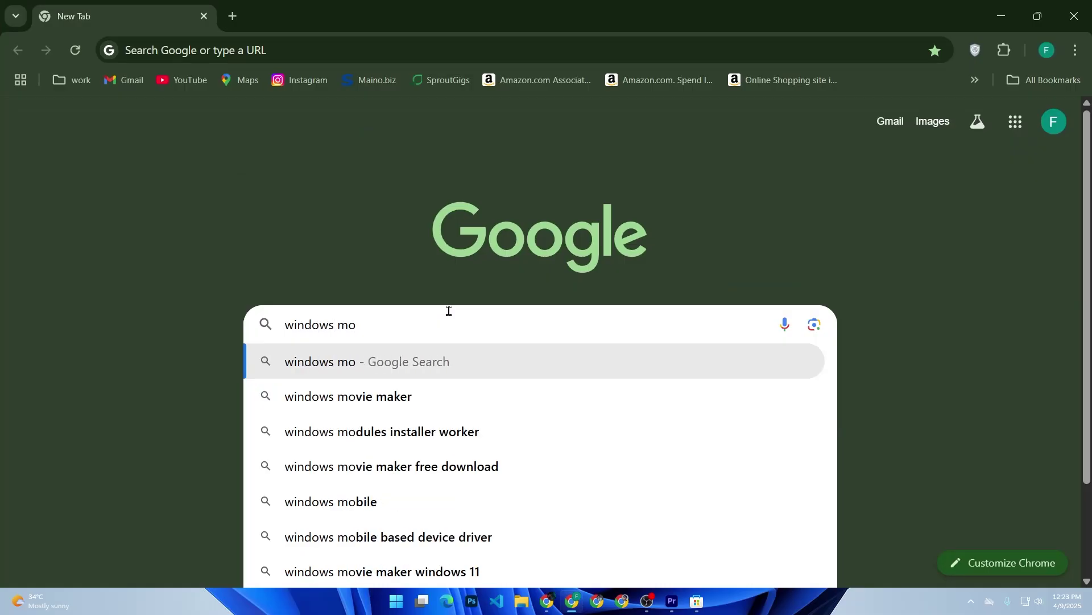
key("Down")
key("Return")
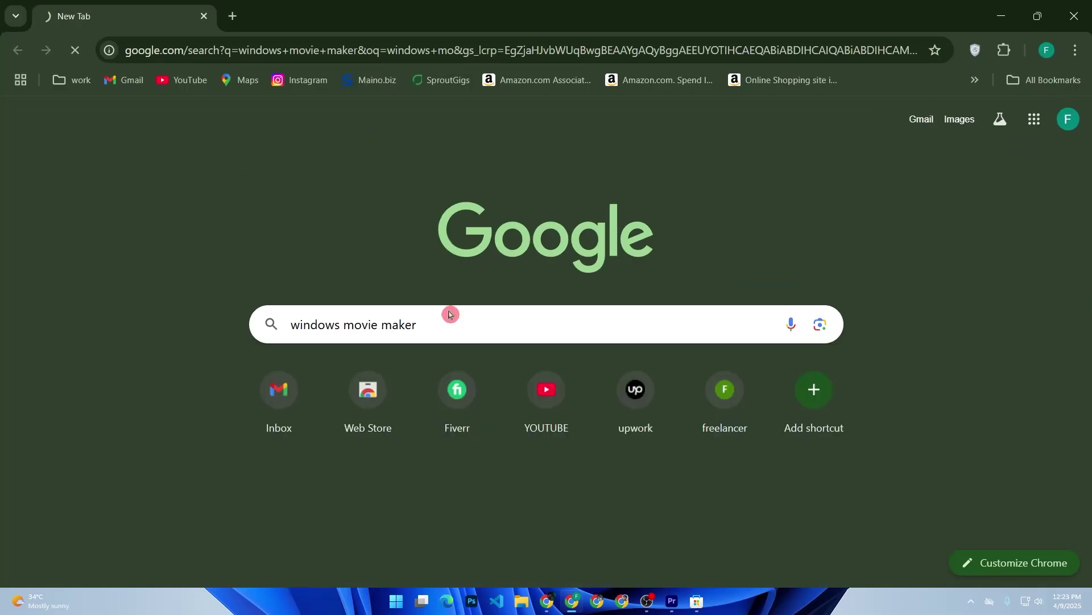
scroll(290, 373, "down", 3)
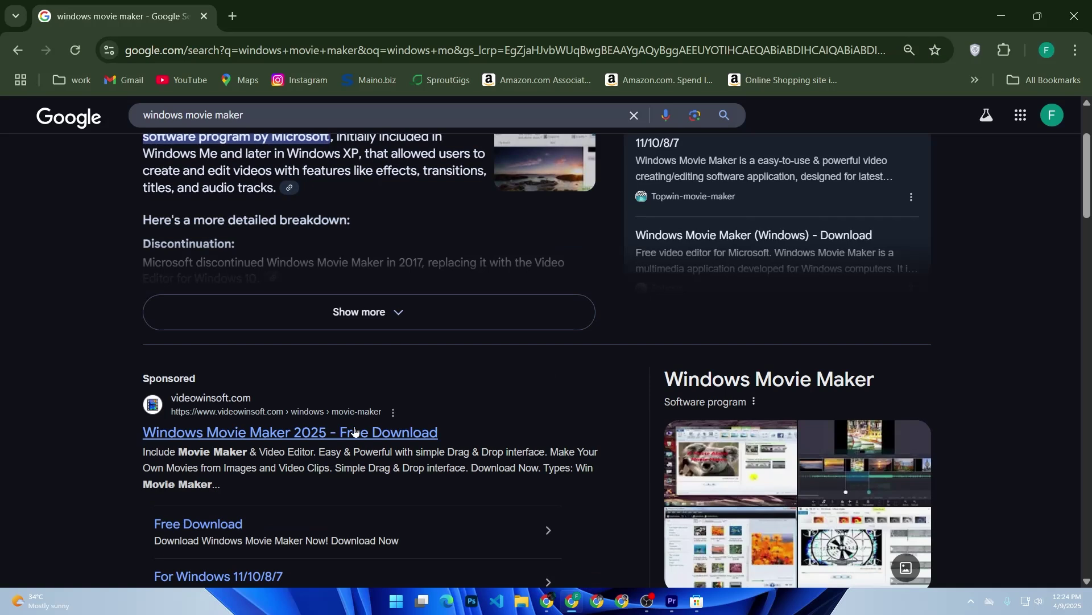
Download windows-movie-maker-new.exe from the videowinsoft Win Movie Maker site into Downloads.
left_click(285, 437)
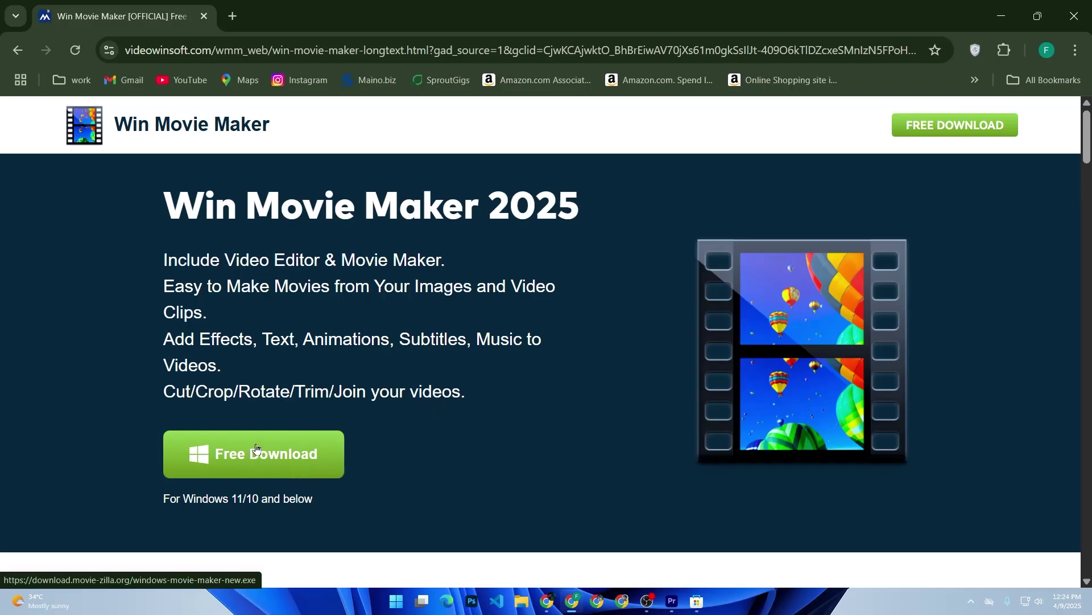
left_click(255, 449)
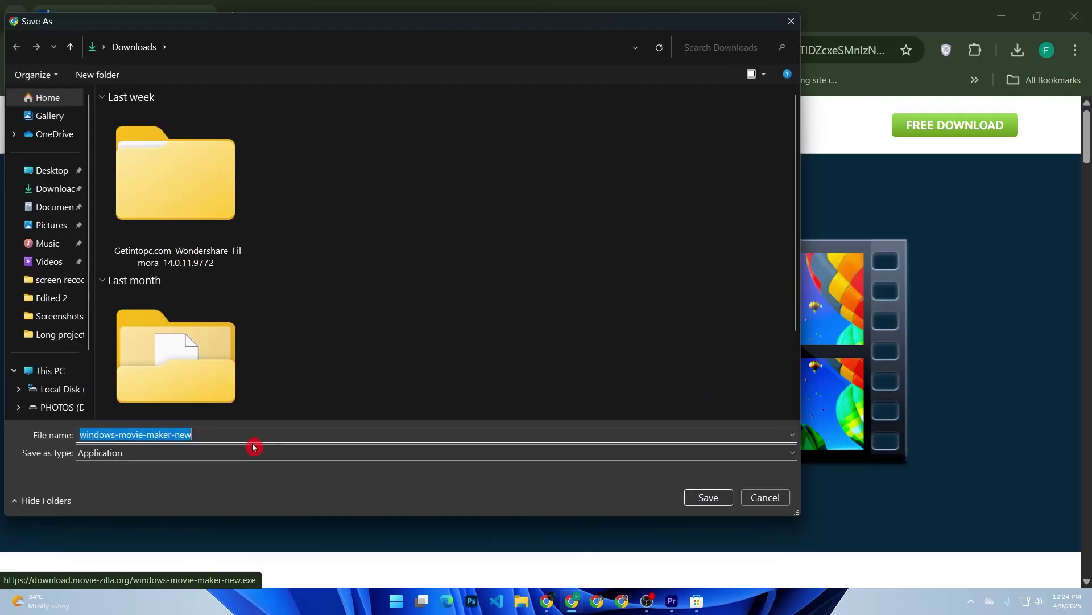
left_click(707, 498)
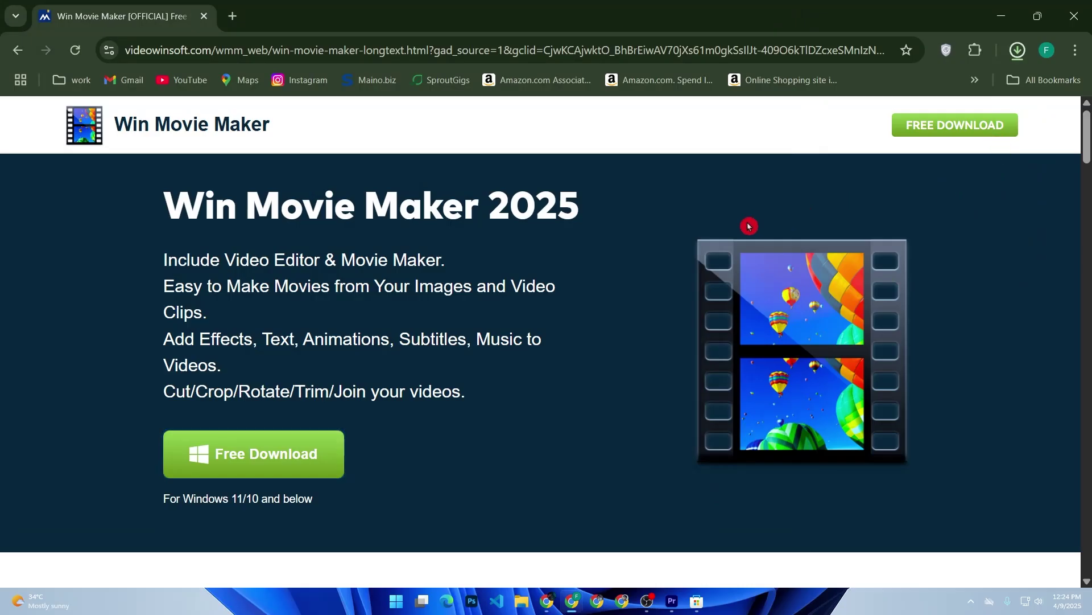
key("alt+Left")
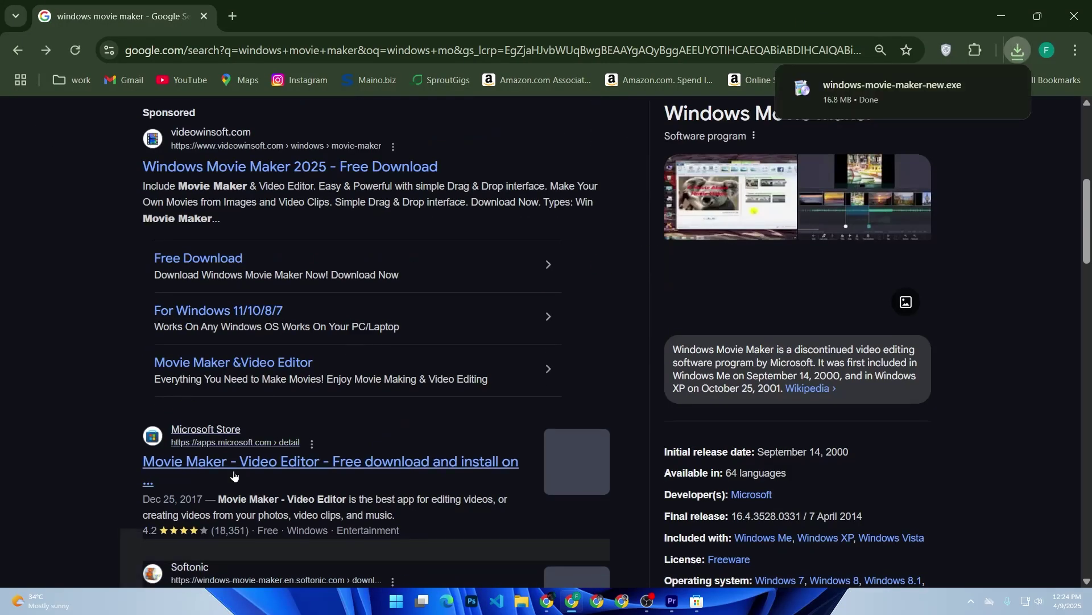
scroll(391, 353, "down", 2)
scroll(391, 353, "down", 2)
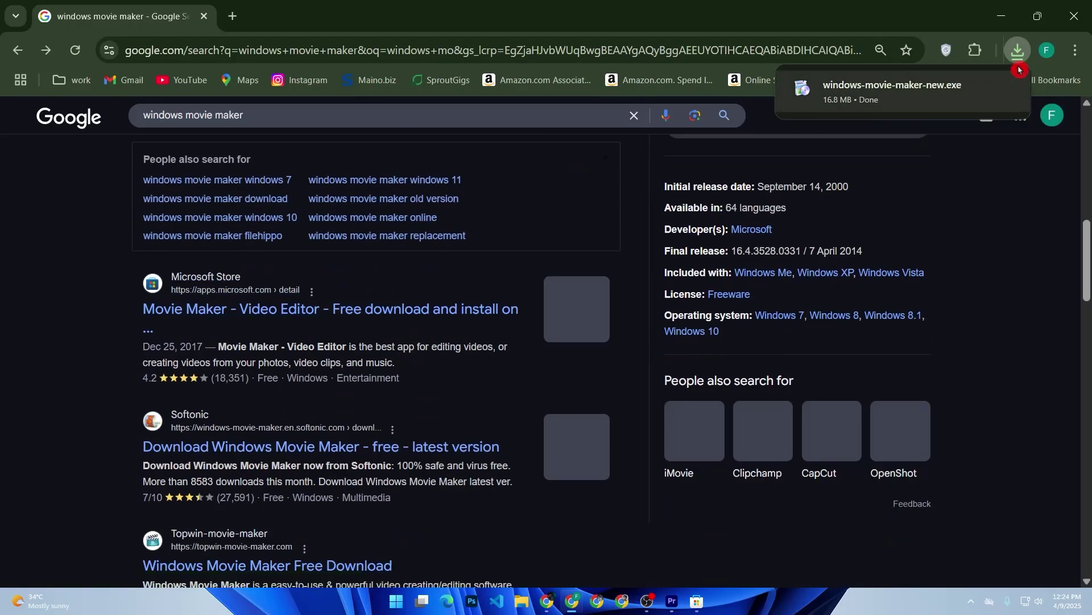
left_click(976, 96)
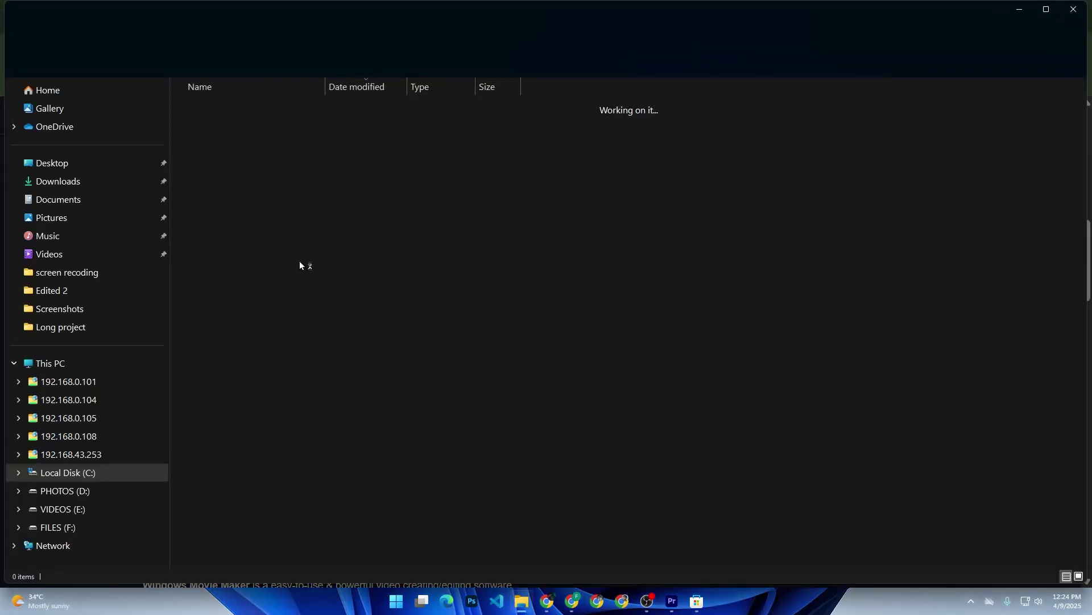
Run windows-movie-maker-new from Downloads, finish setup and launch Win Movie Maker.
left_click(356, 128)
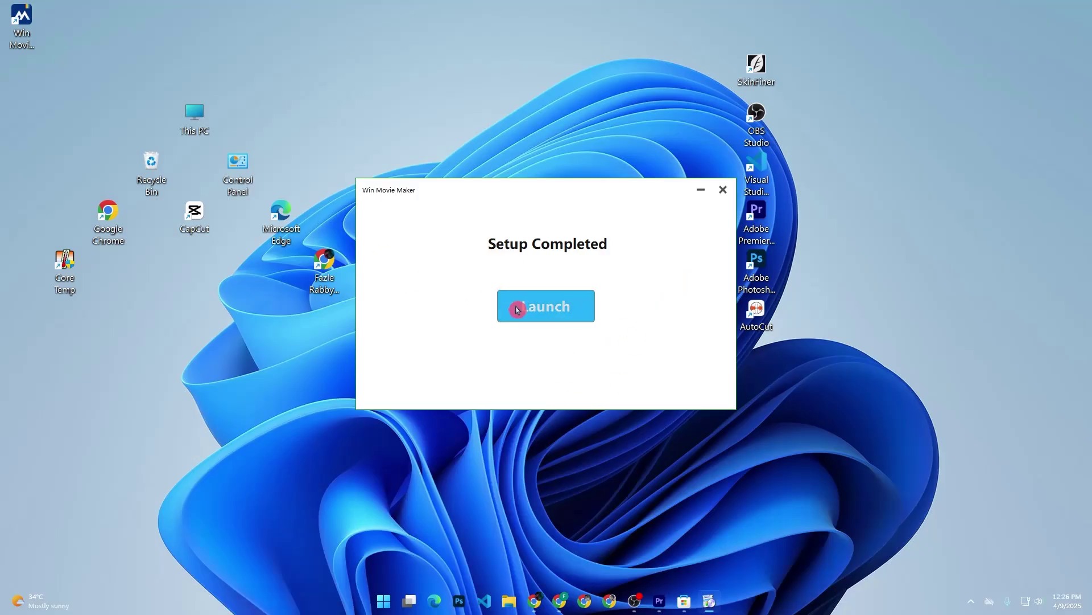
left_click(517, 309)
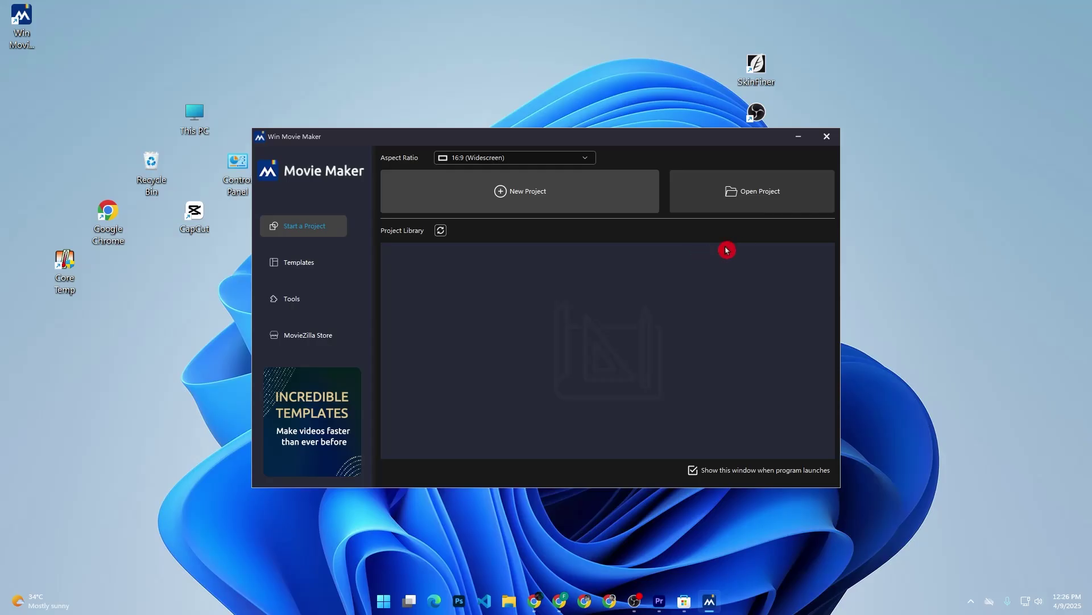
Start a New Project and dismiss the Congratulations welcome message.
left_click(551, 202)
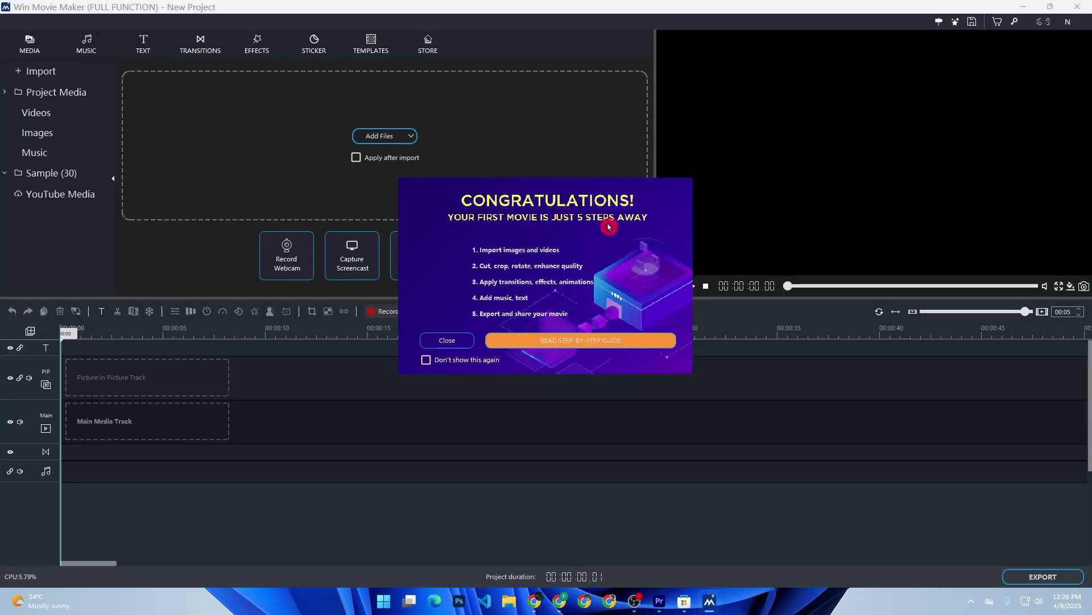
left_click(448, 344)
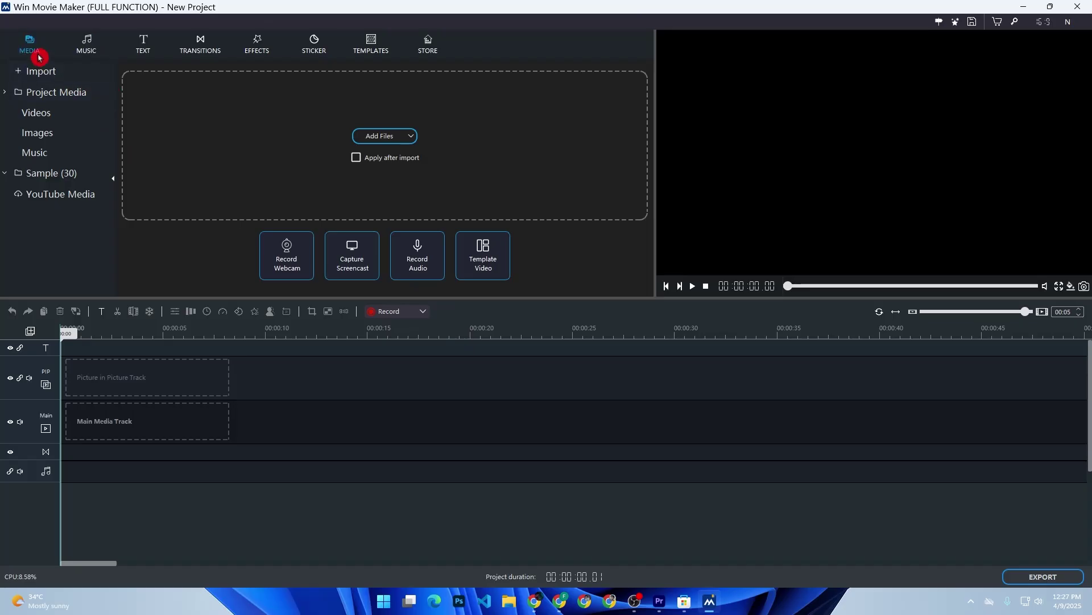
left_click(38, 56)
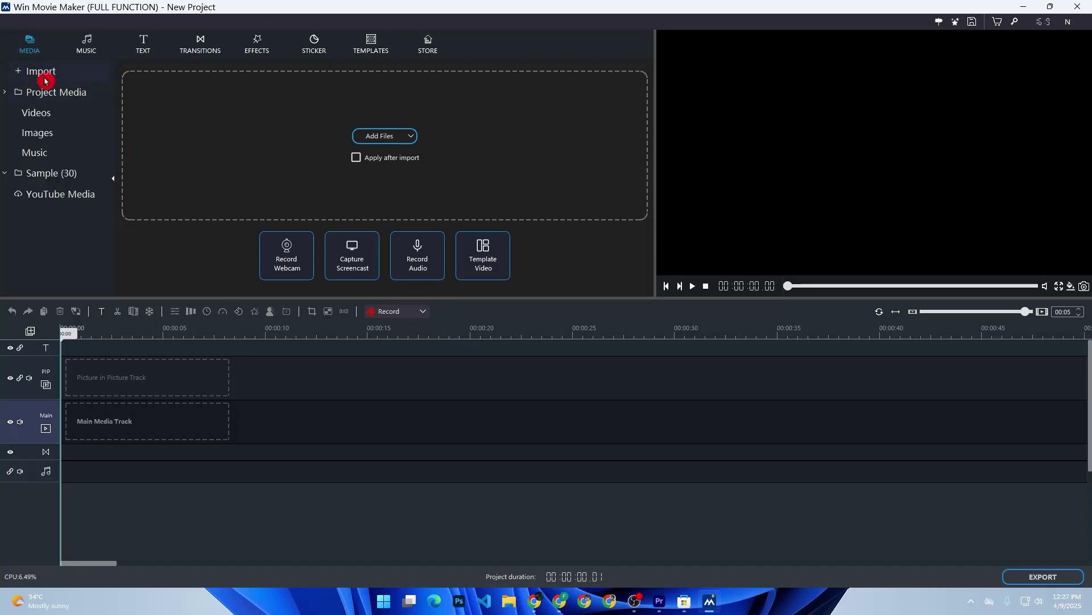
Import the Untitled sunset video (UNTIT...P.MP4) from Downloads with Add Files.
left_click(45, 81)
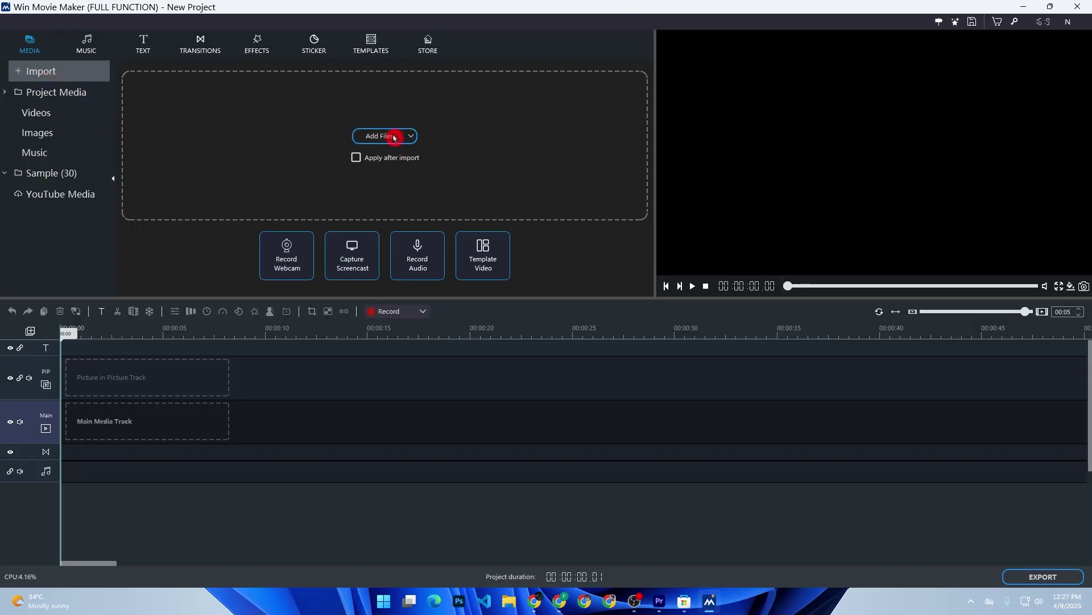
left_click(407, 137)
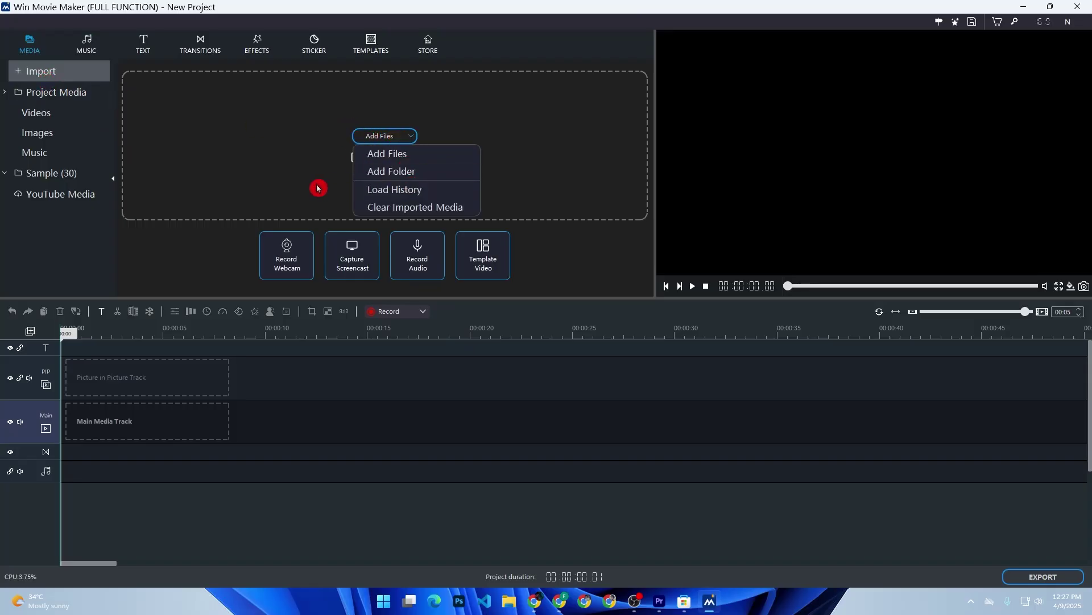
left_click(317, 188)
left_click(368, 139)
left_click(396, 163)
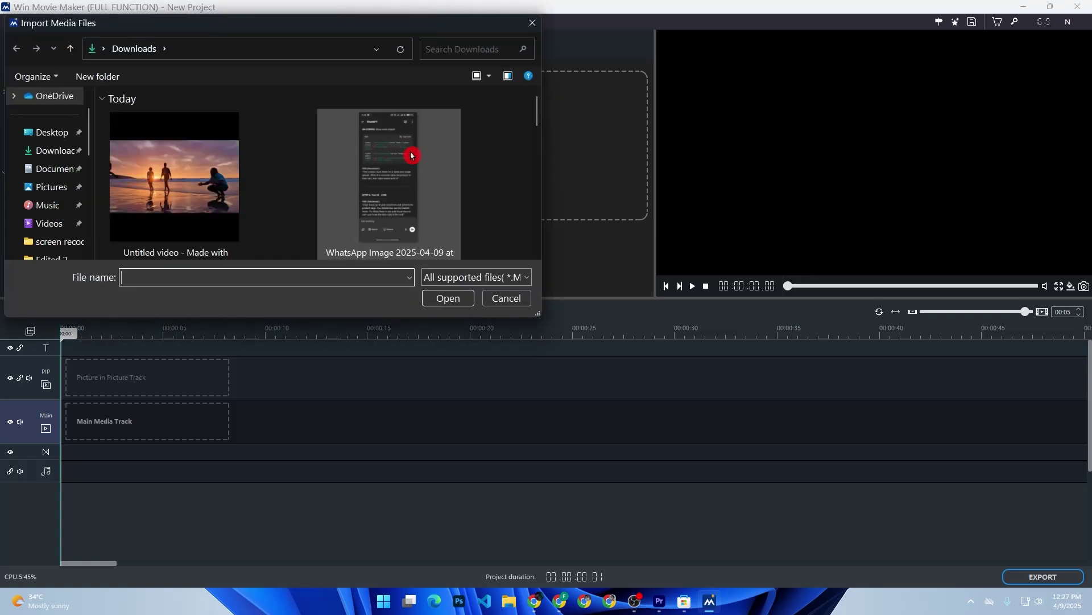
double_click(224, 205)
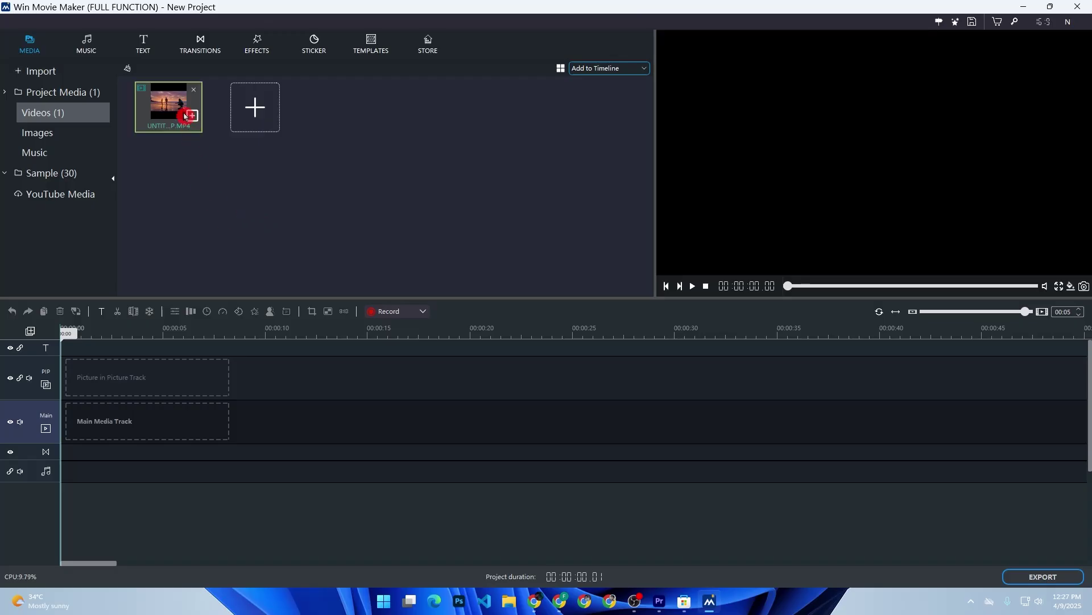
Place the imported sunset clip on the main video track, making a 2-second project.
mouse_move(169, 107)
left_click(194, 117)
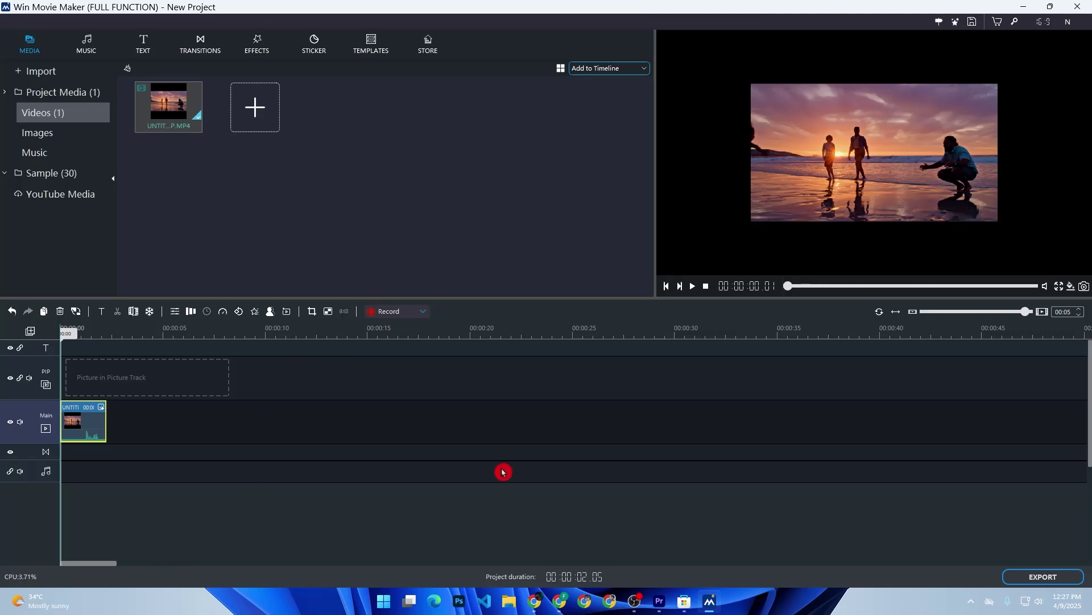
left_click_drag(1025, 312, 986, 312)
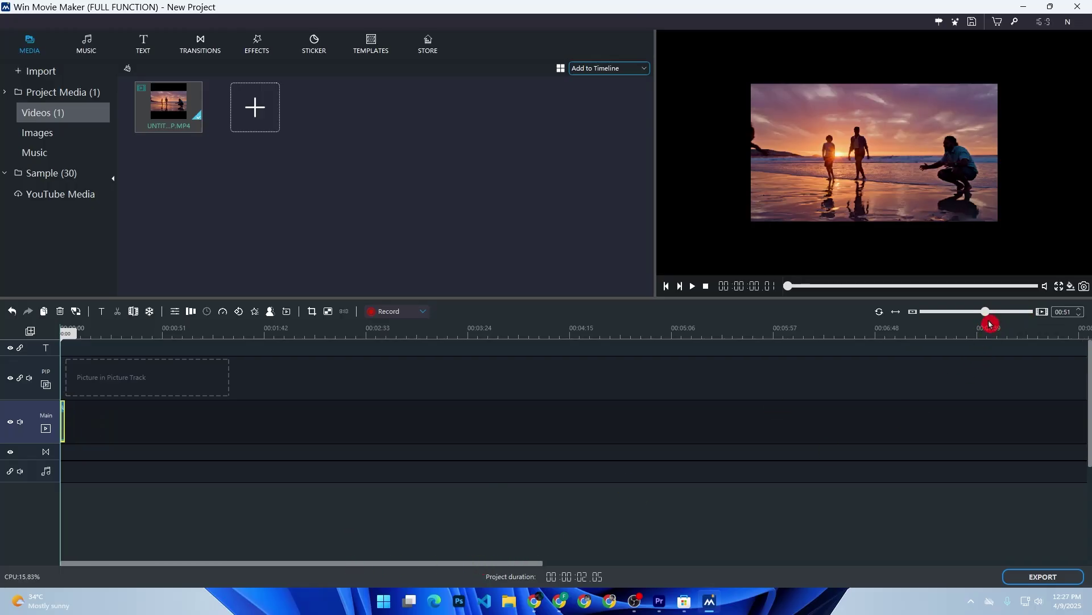
left_click_drag(986, 312, 1028, 311)
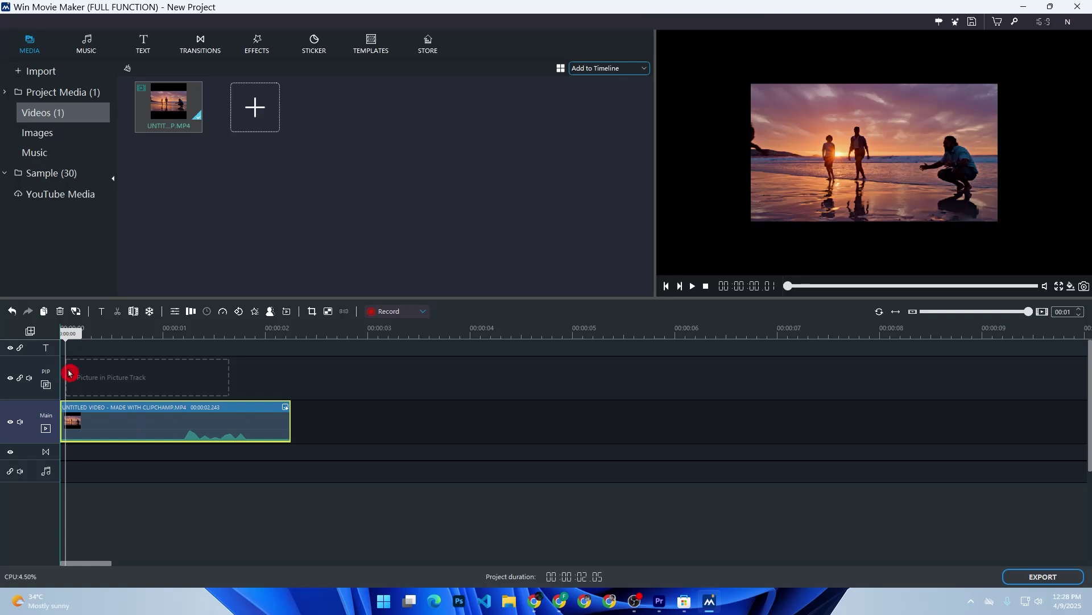
Split the sunset clip at the 1-second mark and delete the second part.
left_click(63, 550)
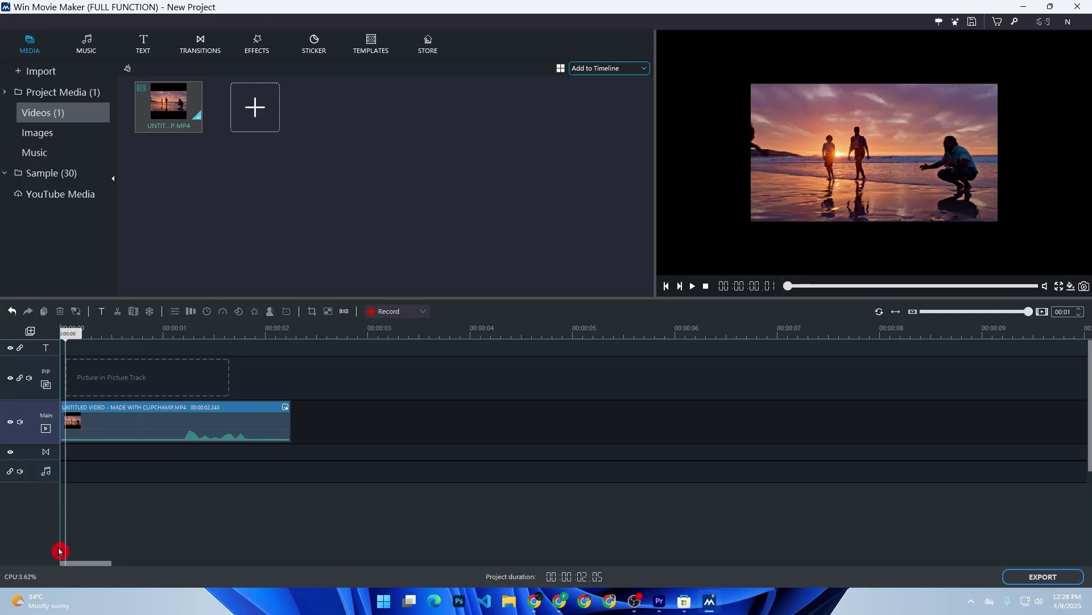
left_click_drag(66, 340, 169, 344)
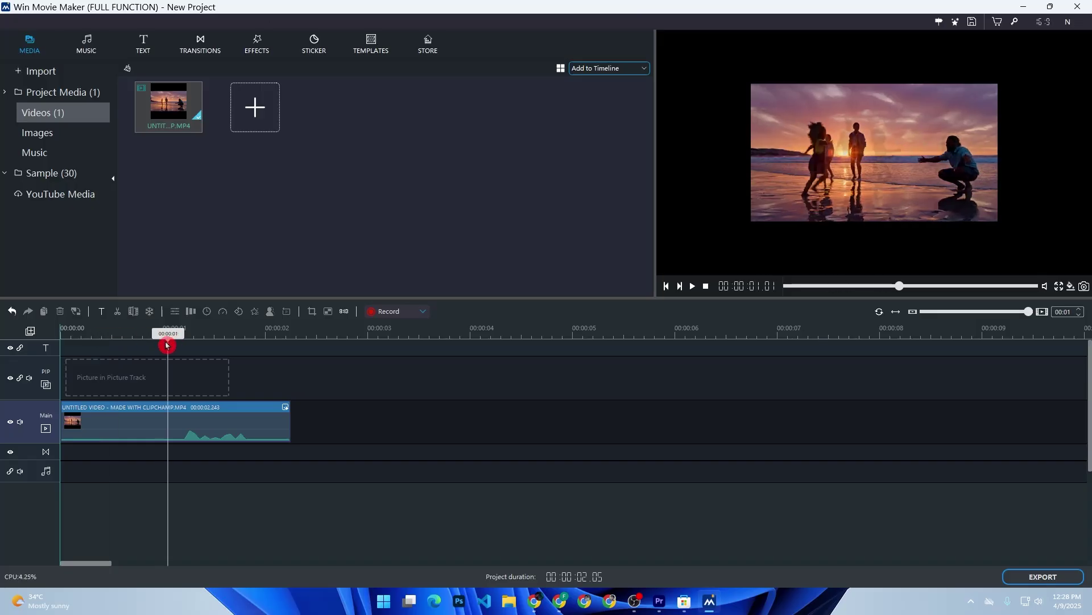
left_click(163, 426)
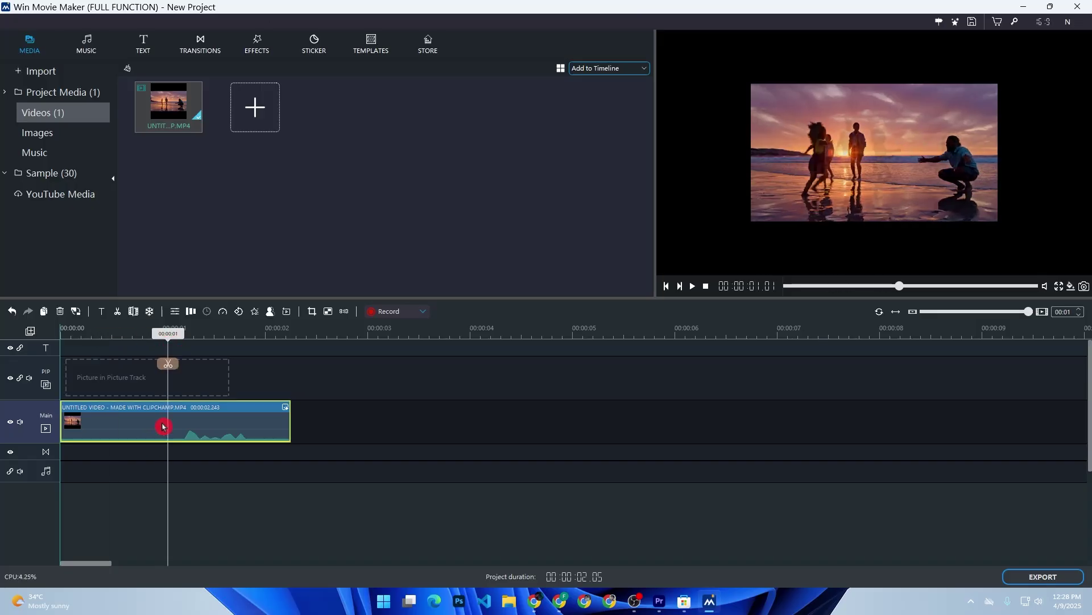
left_click(124, 315)
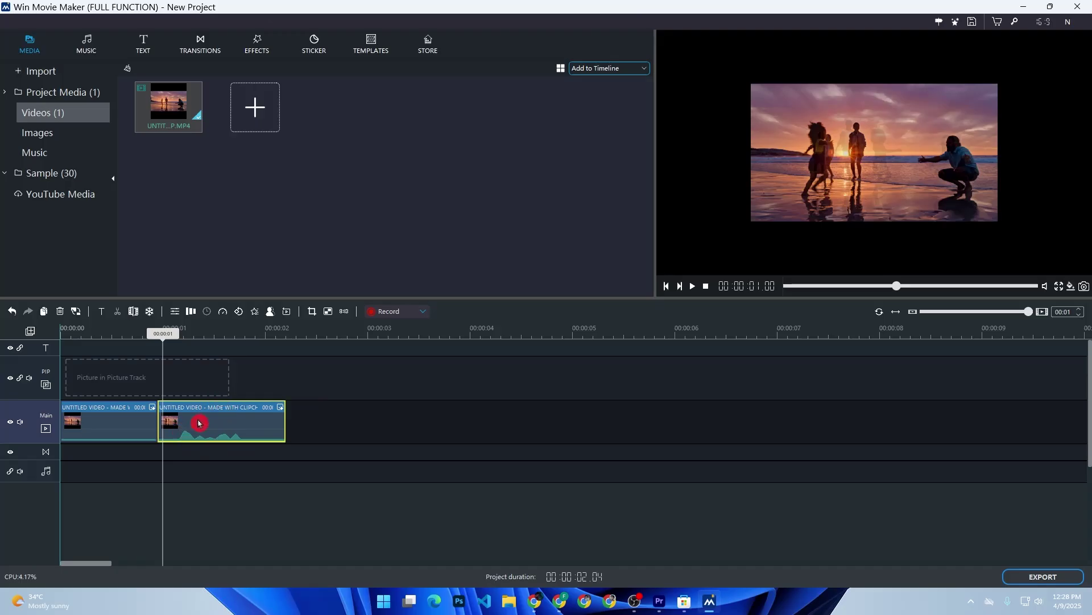
left_click(60, 312)
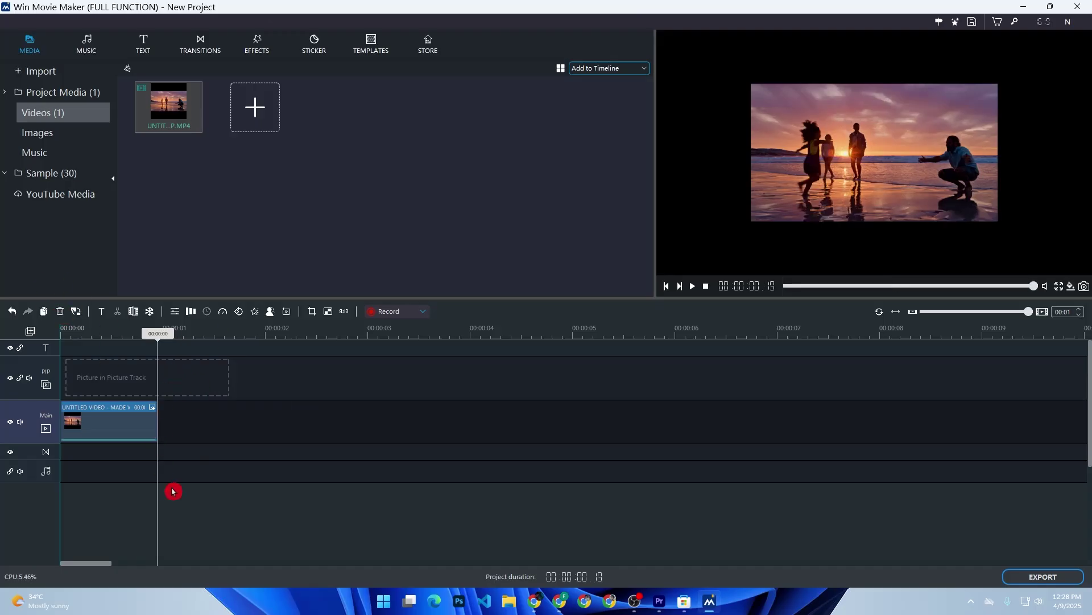
left_click(143, 45)
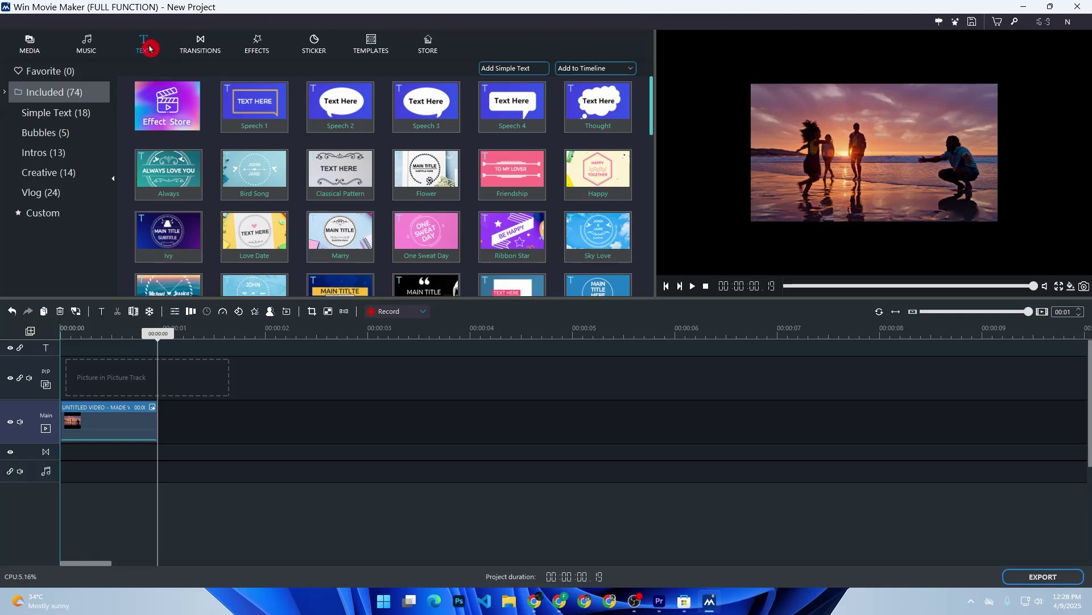
scroll(363, 209, "down", 2)
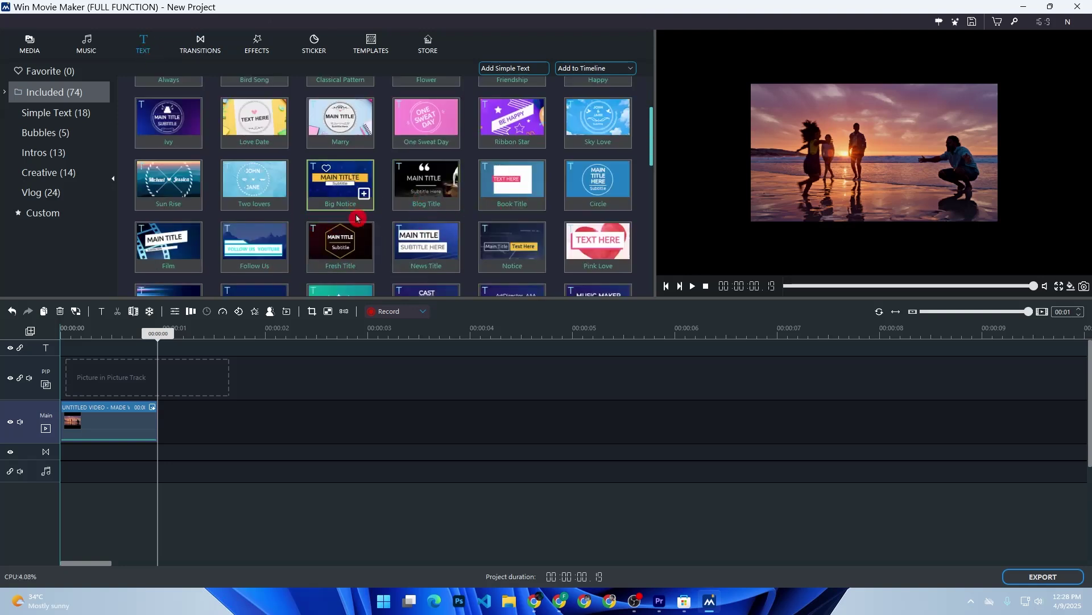
scroll(357, 218, "down", 1)
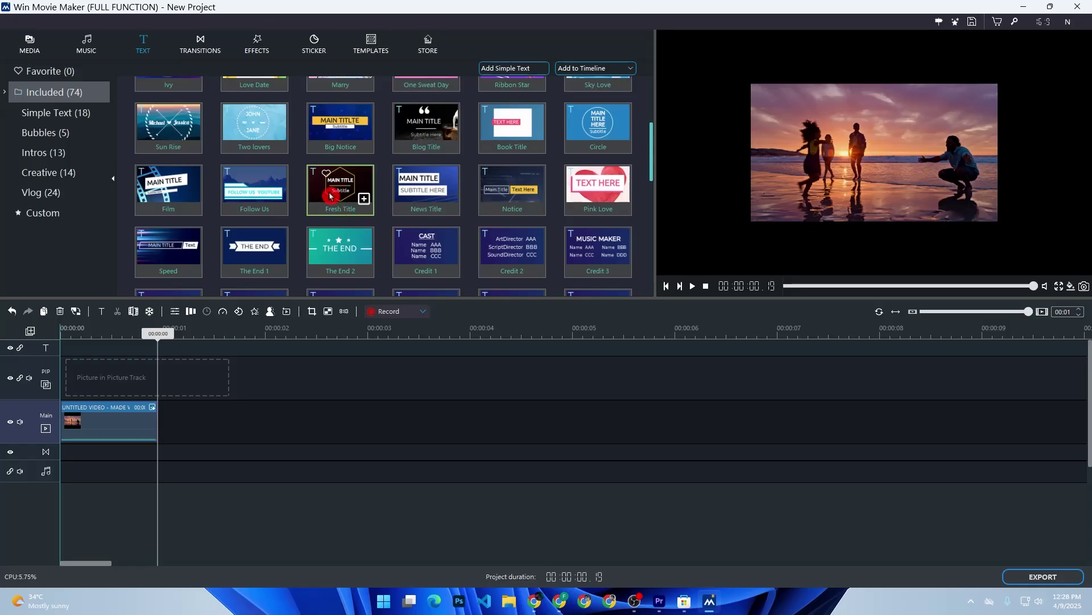
Put the hexagon Fresh Title template on the text track at 0s, trimmed to 1 second.
left_click(364, 198)
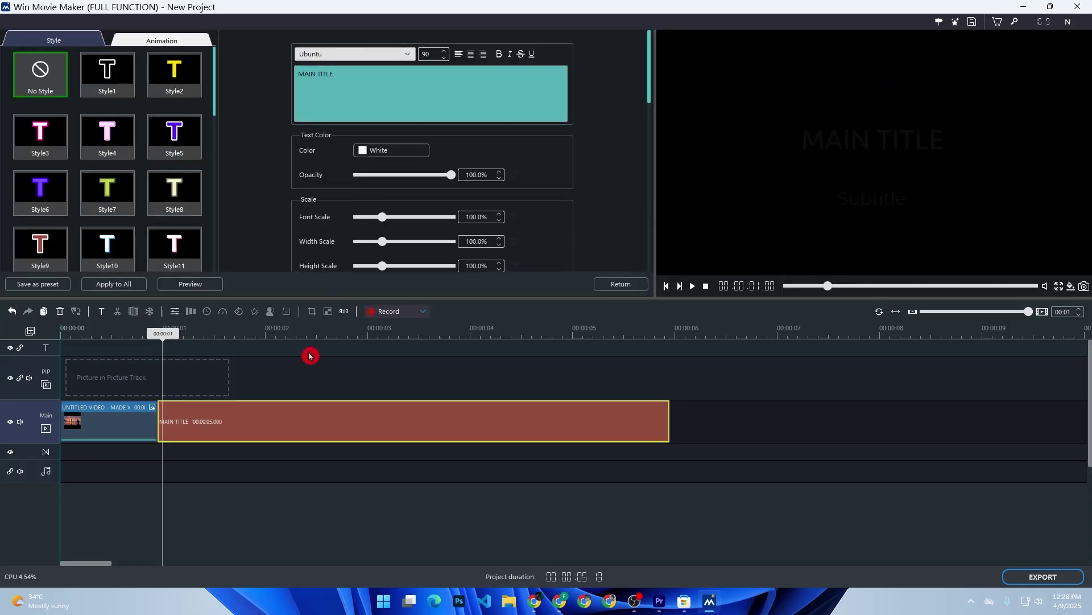
mouse_move(287, 414)
left_mouse_down()
mouse_move(280, 362)
mouse_move(177, 367)
left_mouse_up()
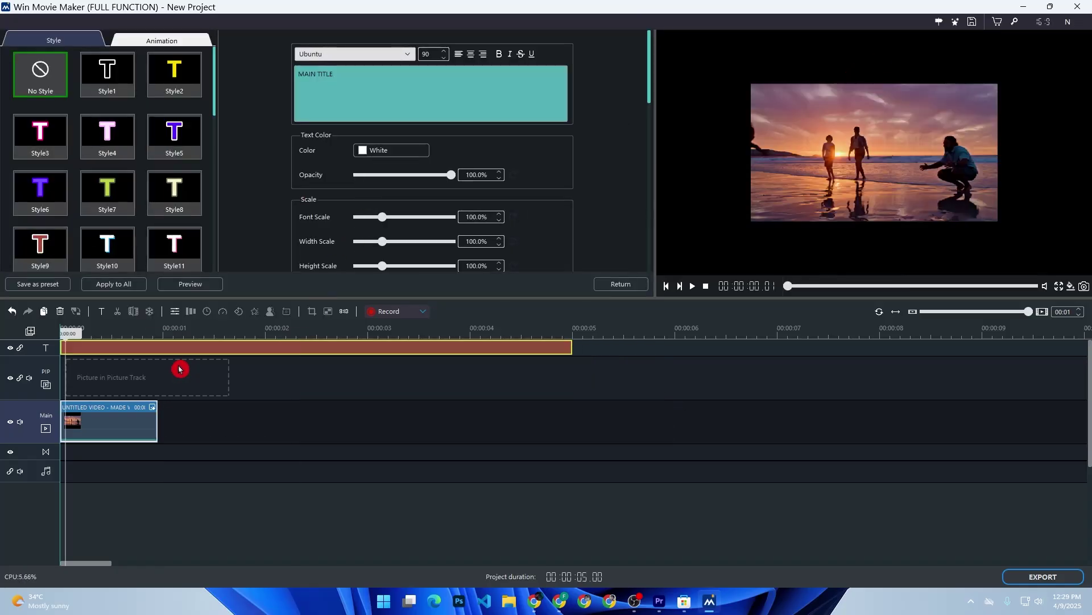
left_click(258, 352)
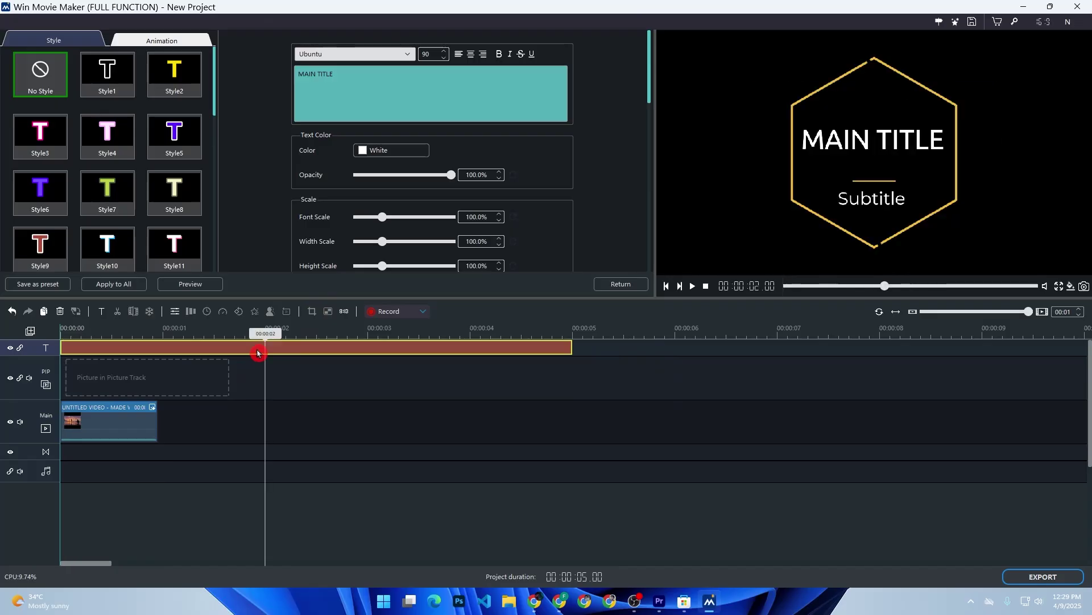
left_click(493, 348)
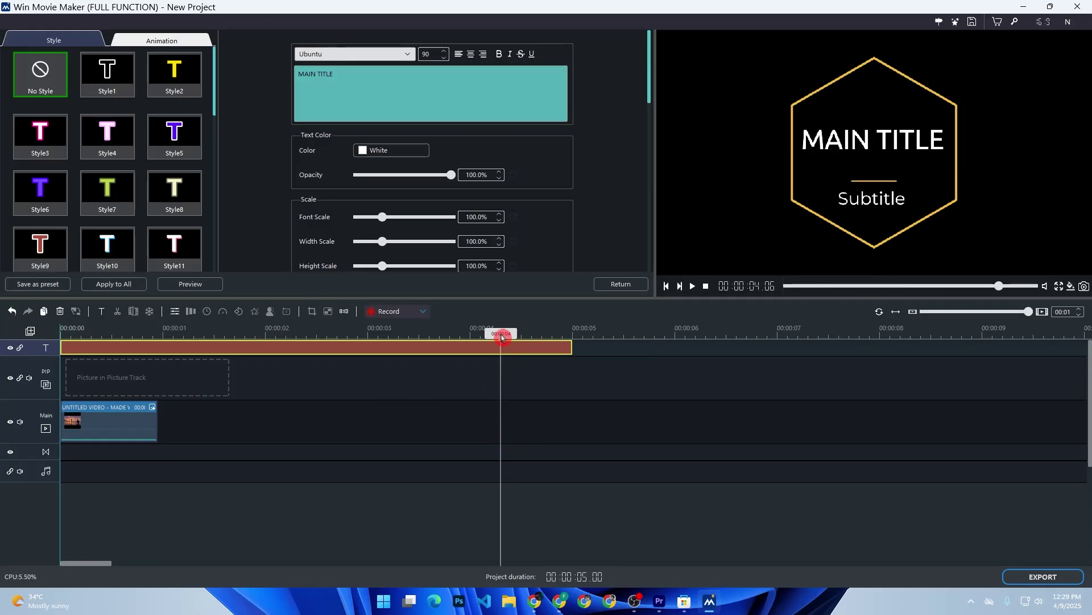
left_click_drag(501, 337, 153, 337)
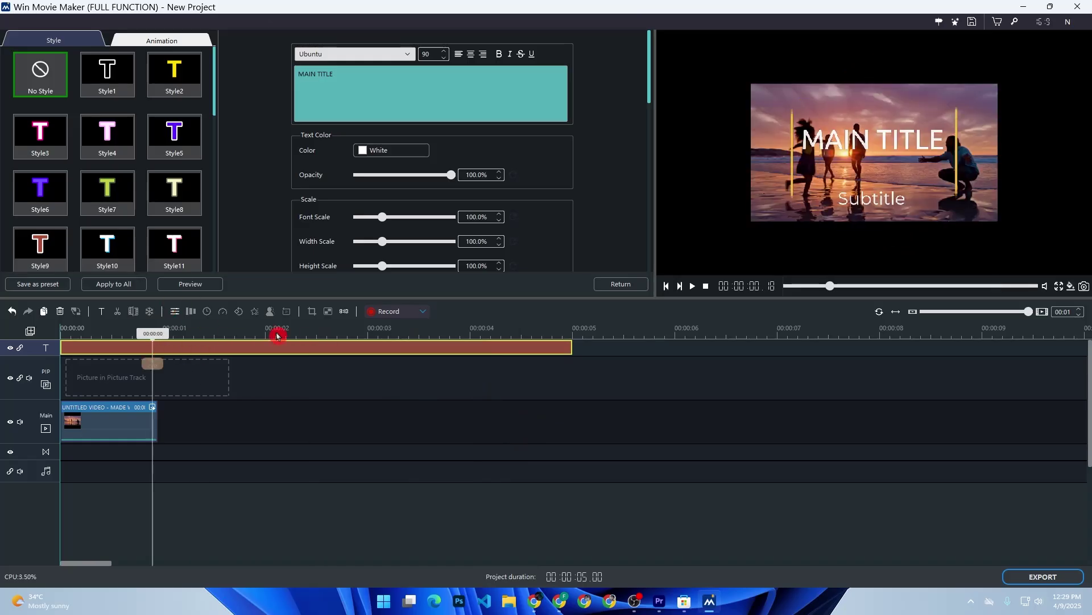
left_click(148, 336)
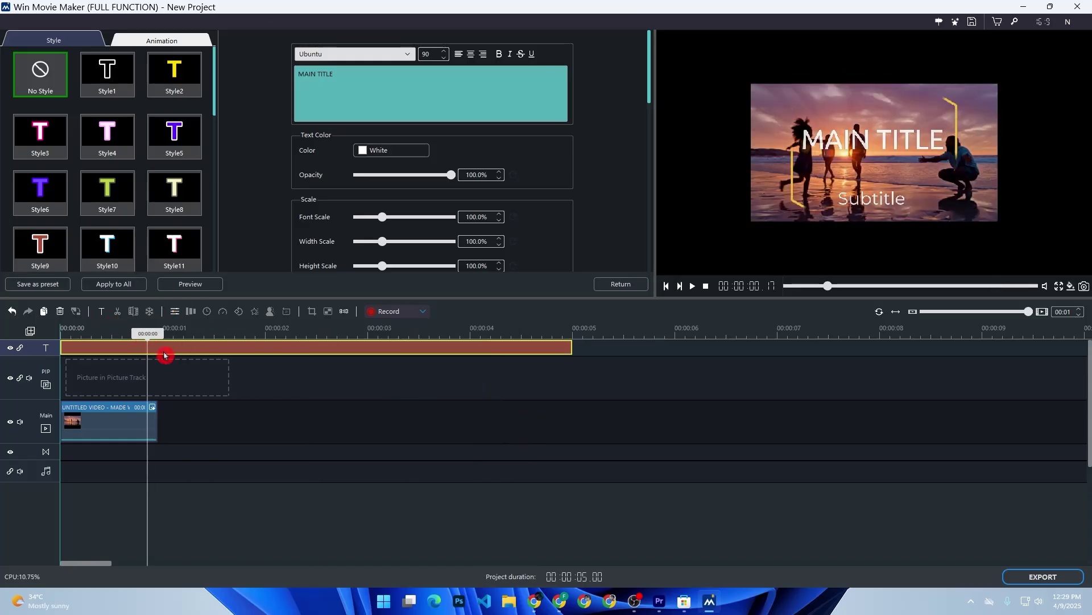
left_click_drag(571, 347, 159, 349)
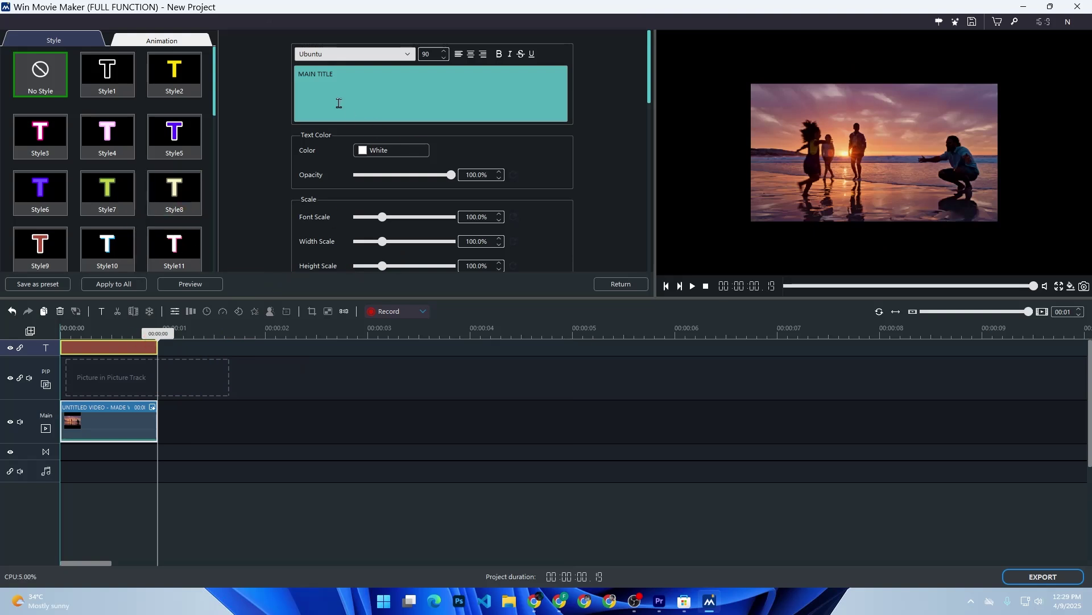
Change MAIN TITLE to 'movie', preview the clip from the start, and return to templates.
left_click_drag(291, 74, 265, 76)
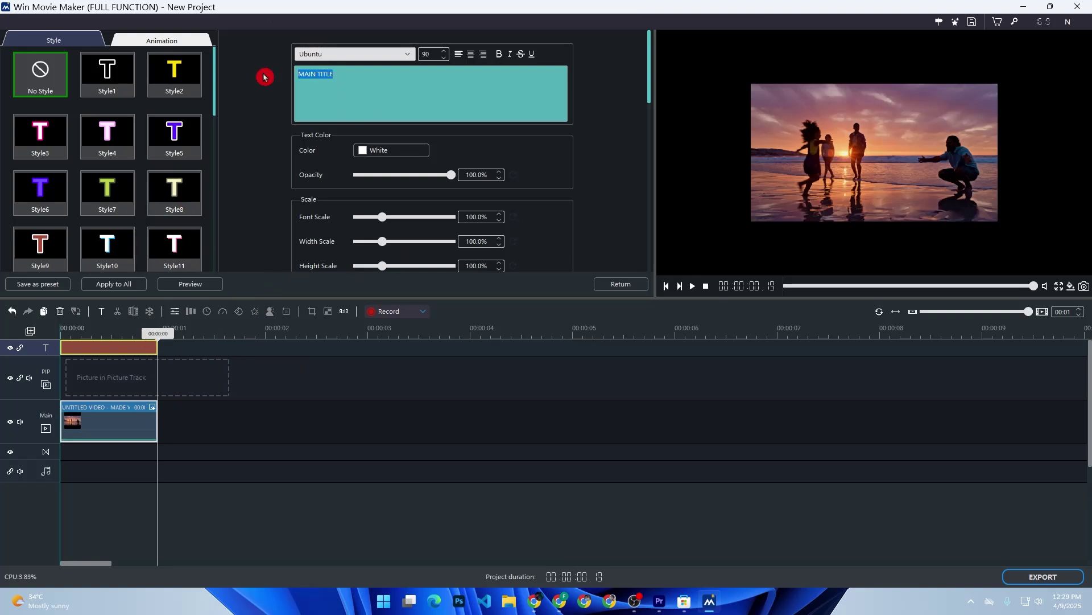
type("movie")
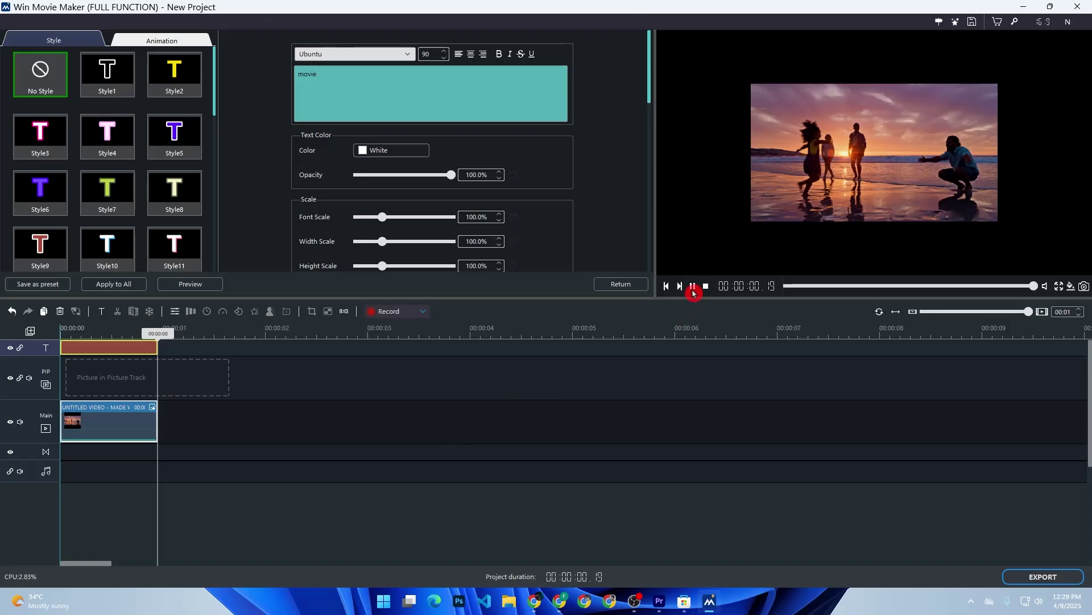
left_click(693, 292)
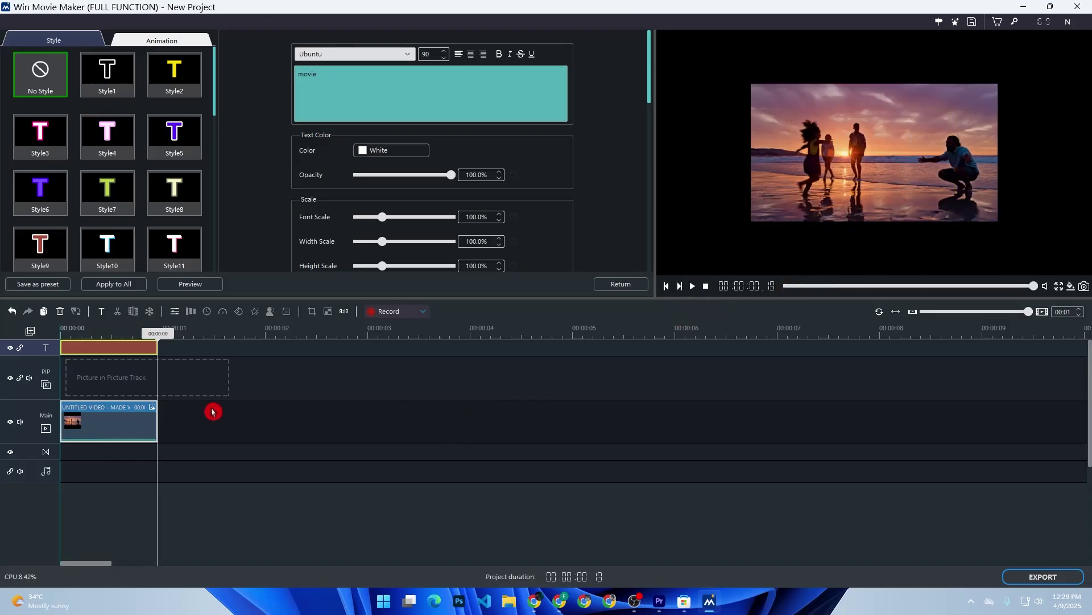
left_click(693, 286)
left_click_drag(159, 334, 90, 333)
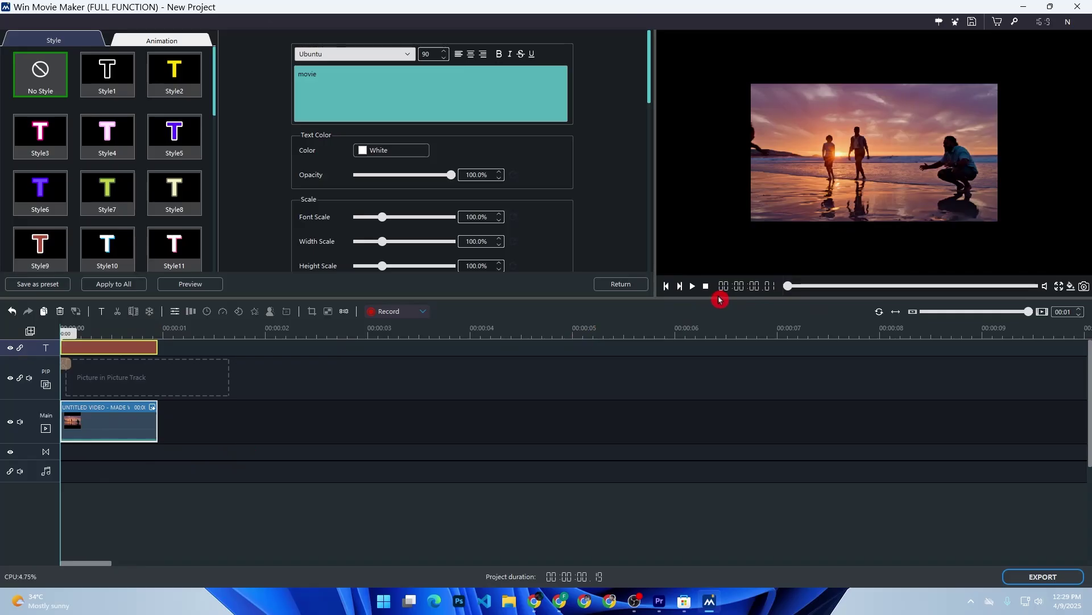
left_click(694, 287)
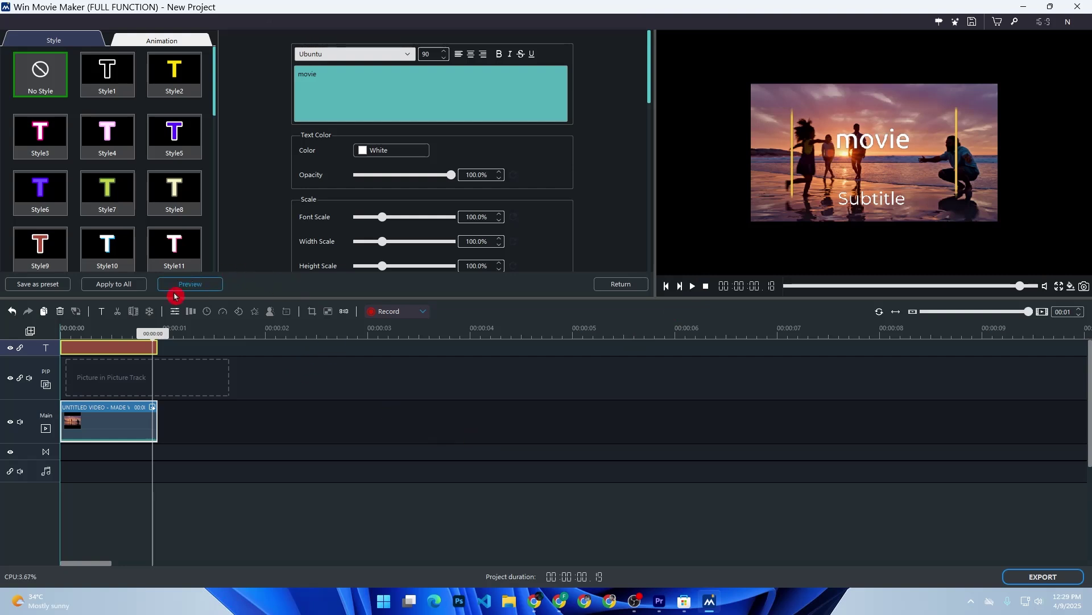
left_click(154, 411)
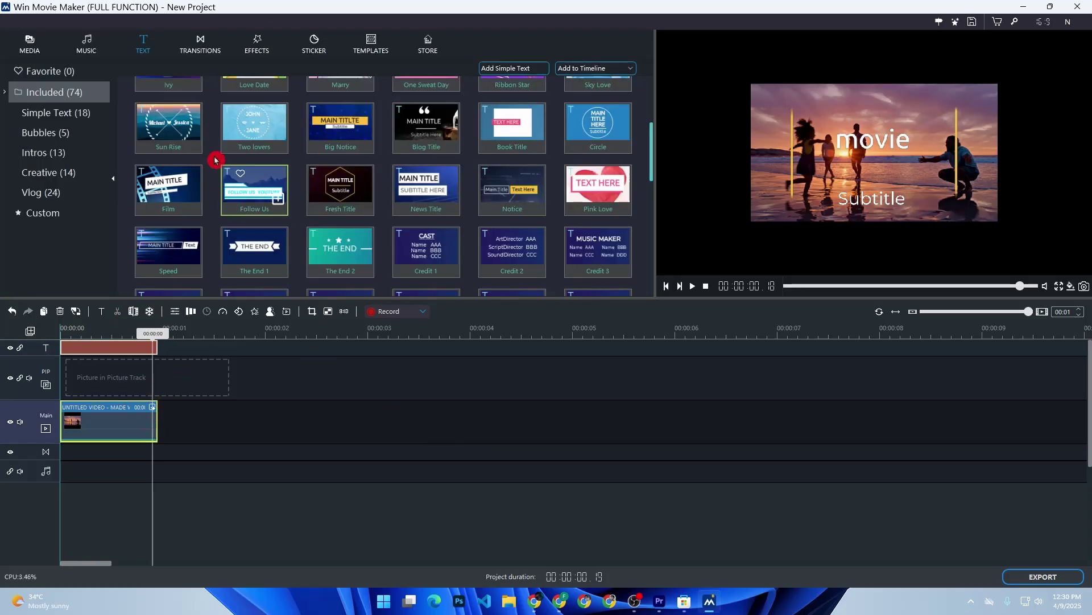
Browse the project's music media, cancel a first import attempt, and target the music track.
left_click(25, 44)
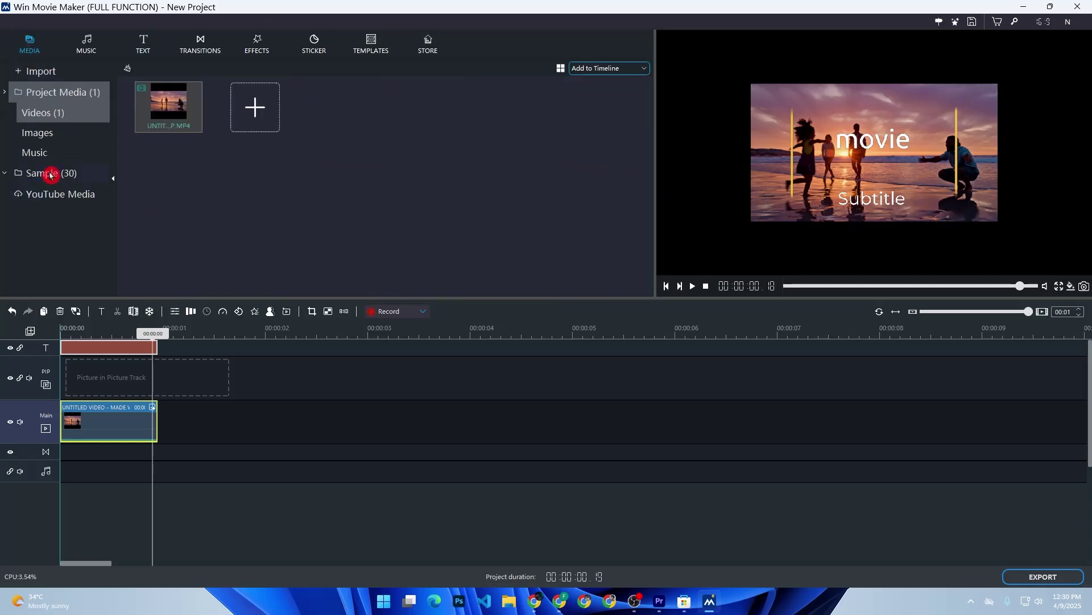
left_click(42, 152)
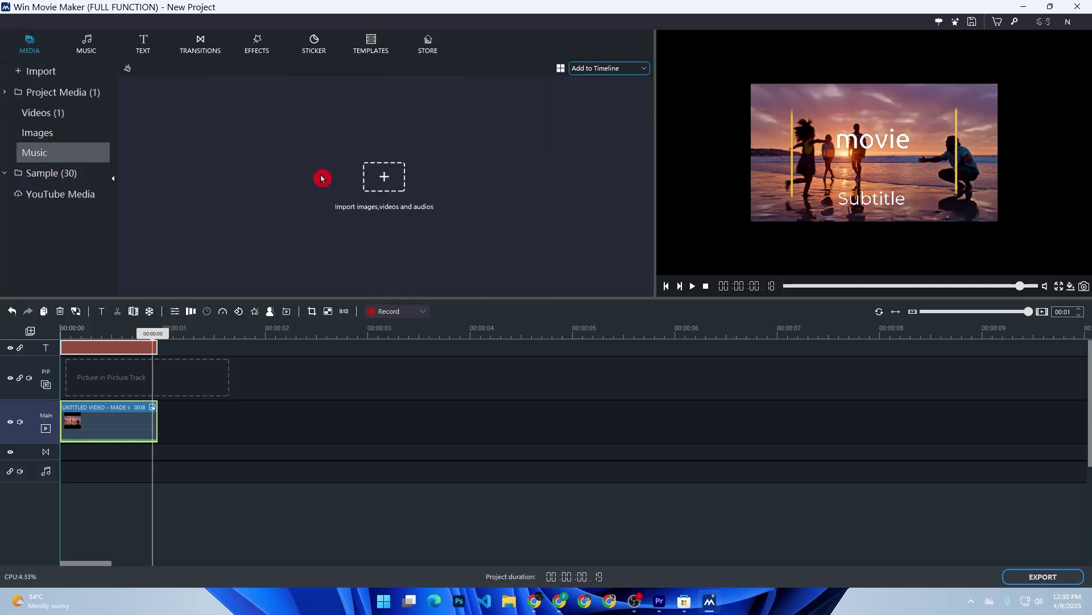
left_click(383, 178)
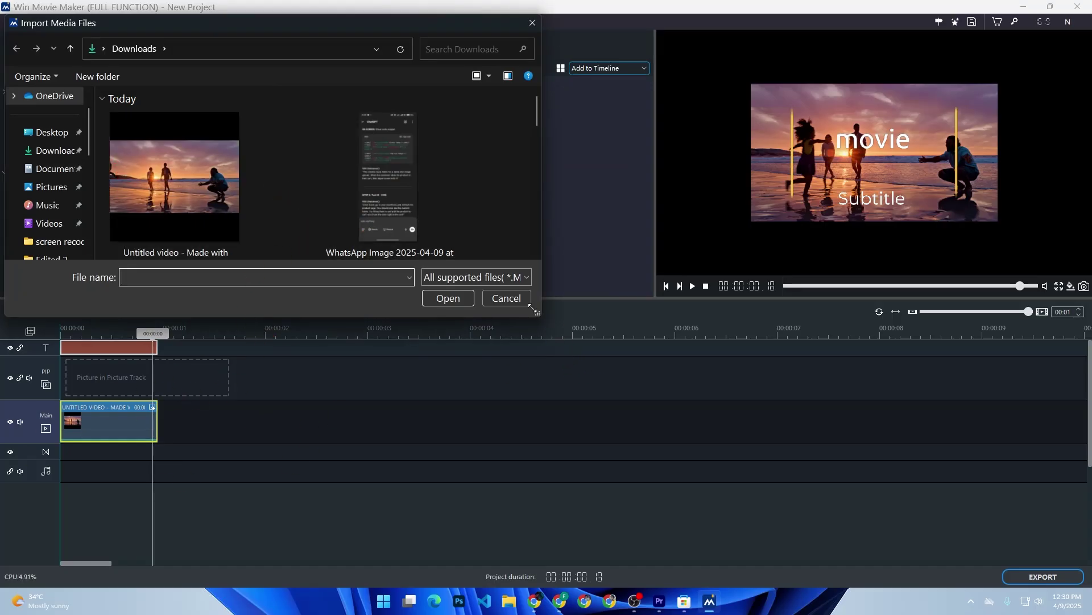
left_click(499, 301)
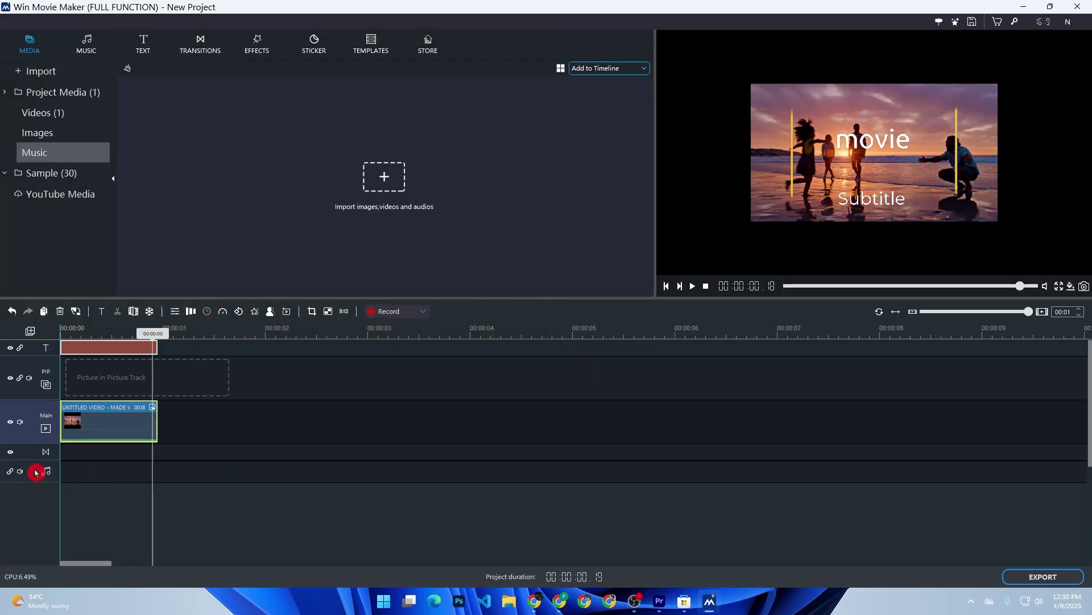
left_click(58, 473)
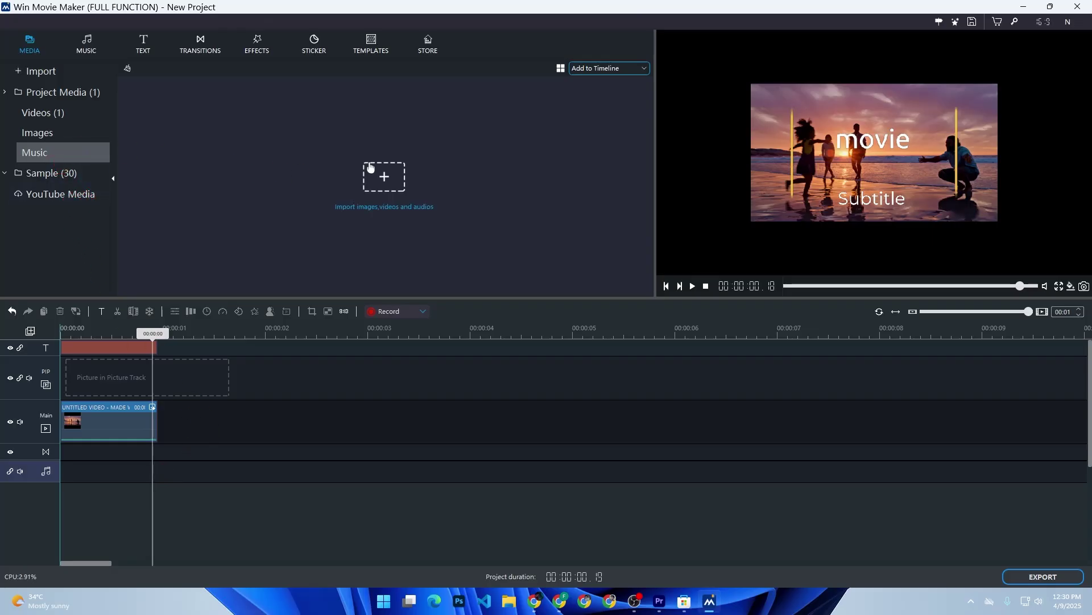
Import the ElevenLabs MP3 from Downloads and place it on the music track.
left_click(383, 177)
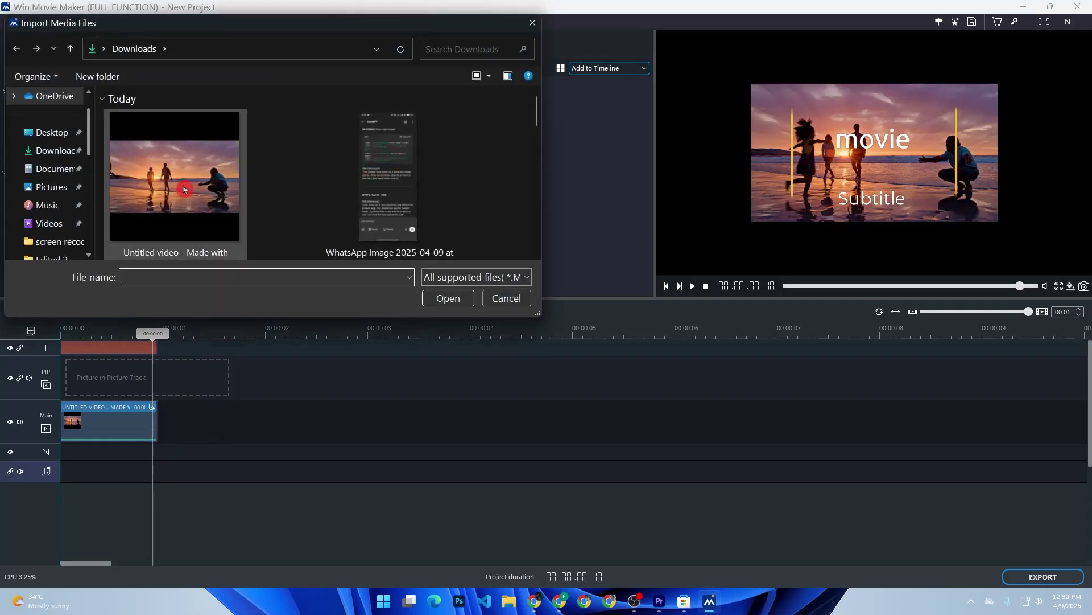
scroll(183, 185, "down", 3)
double_click(216, 189)
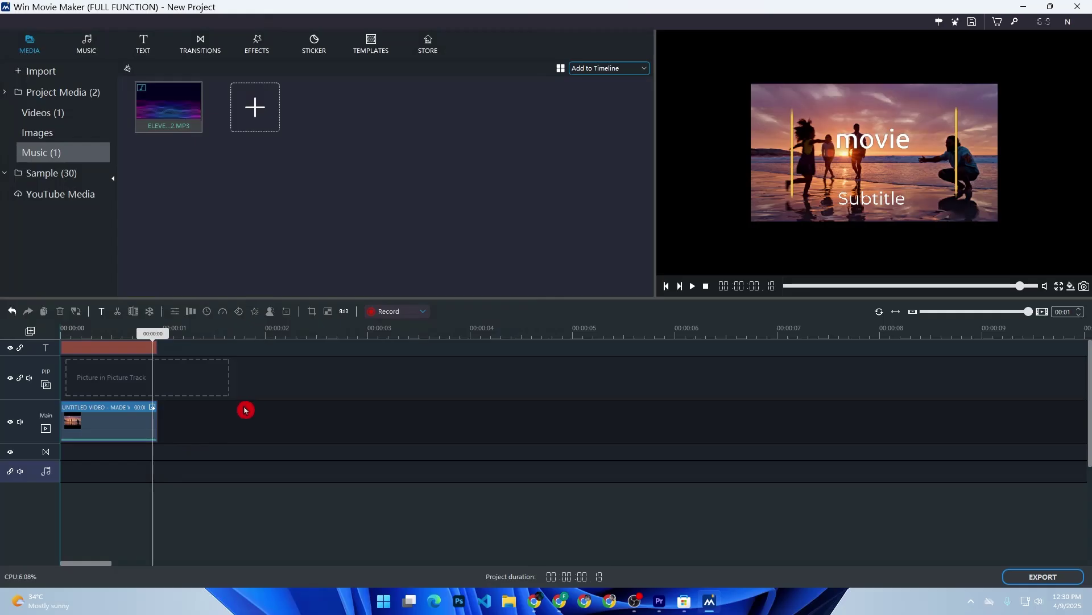
mouse_move(175, 119)
left_mouse_down()
mouse_move(168, 507)
mouse_move(184, 472)
left_mouse_up()
double_click(181, 472)
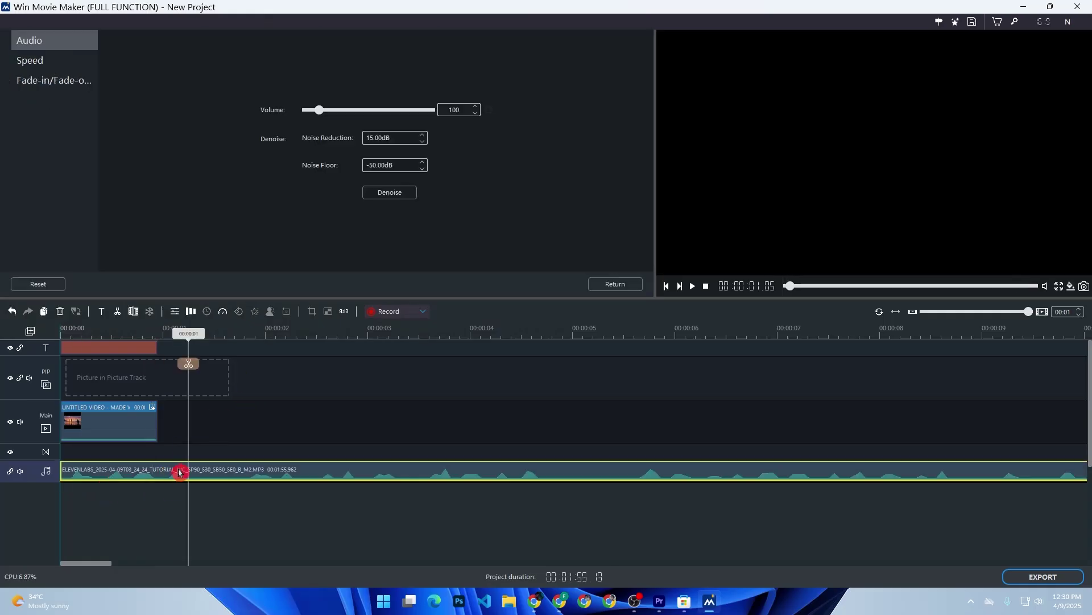
Try different volumes for the music clip, reset it to 100, and preview from the start.
left_click_drag(347, 109, 348, 110)
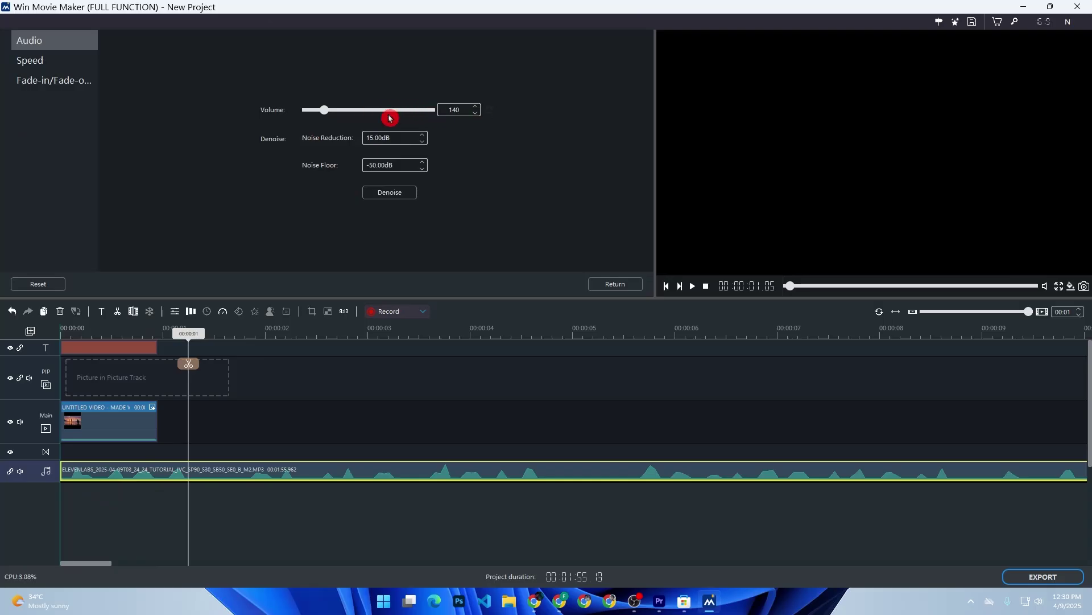
mouse_move(326, 111)
left_mouse_down()
mouse_move(358, 111)
mouse_move(323, 149)
left_mouse_up()
left_click_drag(455, 110, 464, 127)
type("100")
key("Return")
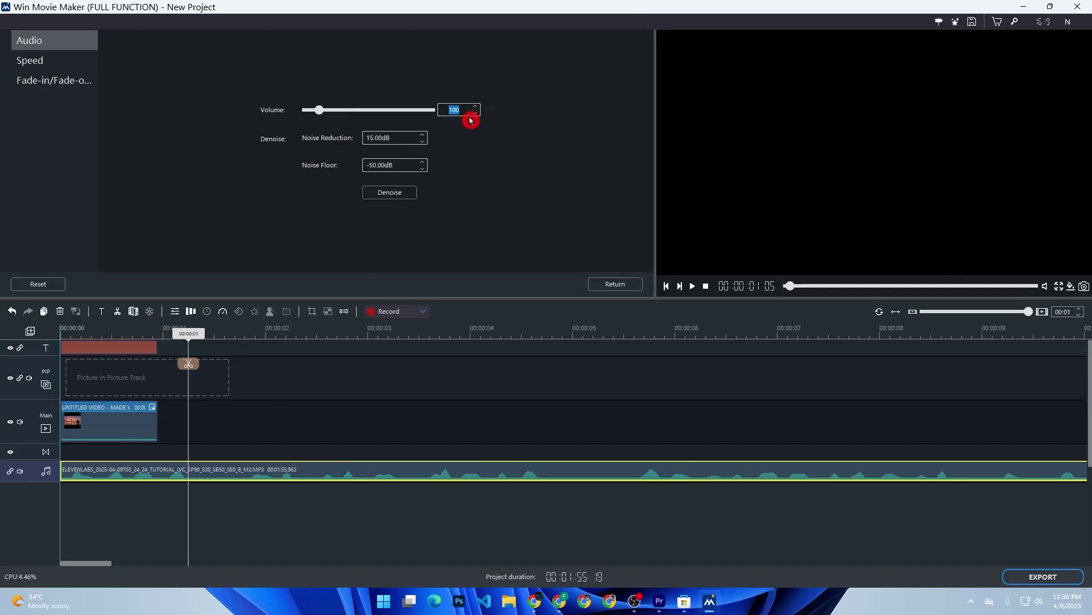
left_click_drag(189, 333, 18, 355)
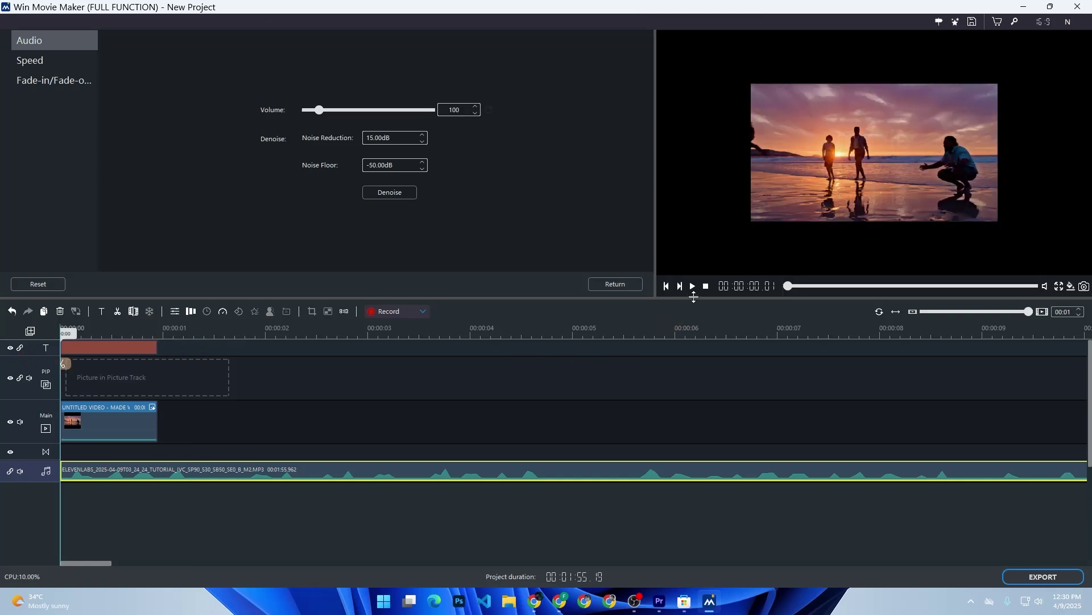
left_click(692, 286)
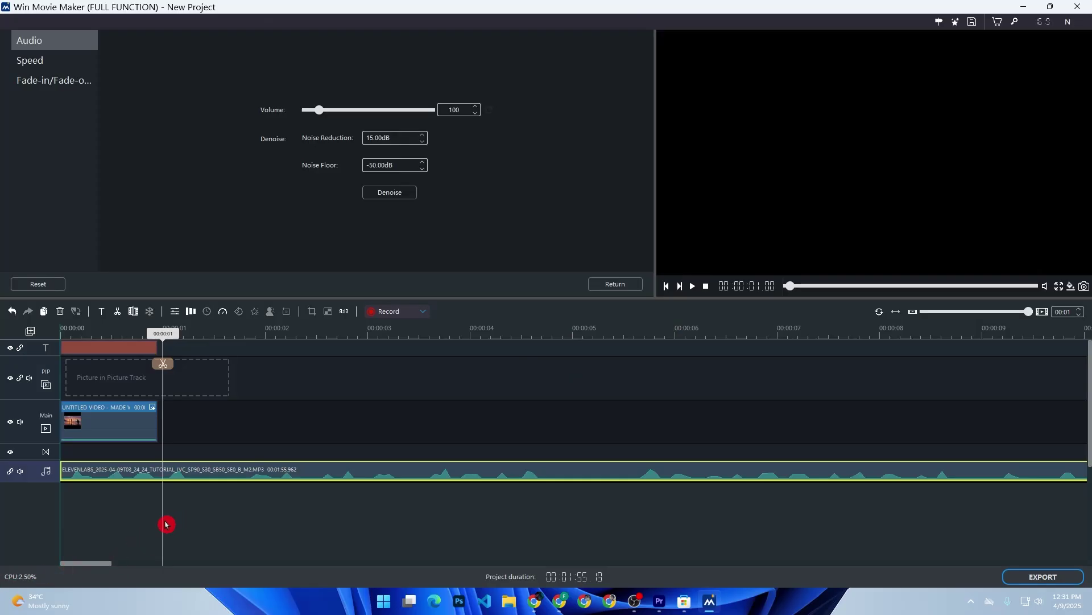
Return to the media library and delete the ElevenLabs music clip from the timeline.
left_click_drag(162, 350, 158, 346)
left_click(96, 407)
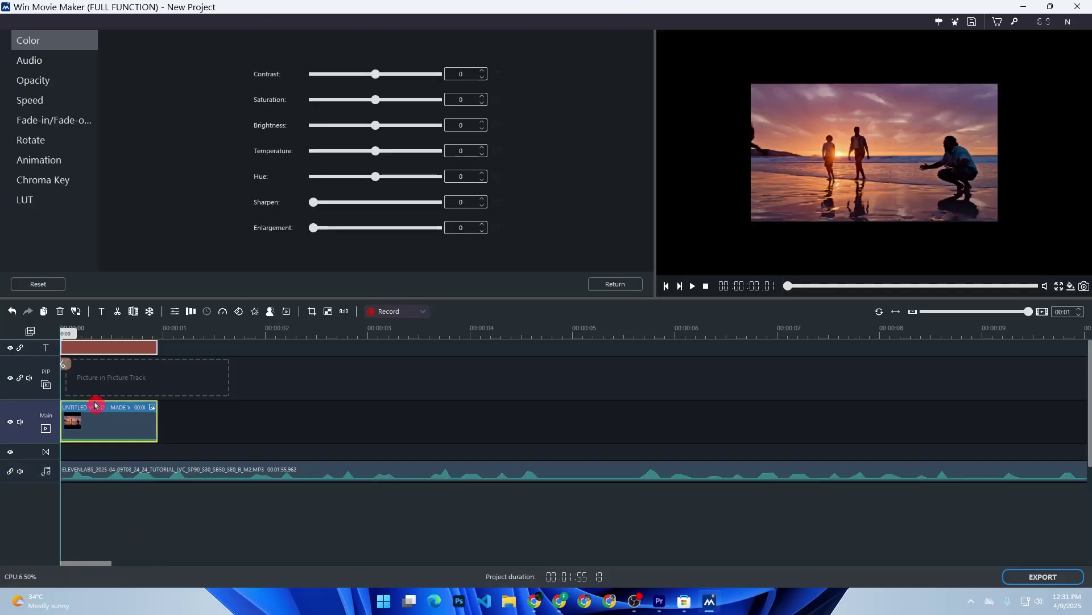
left_click(95, 419)
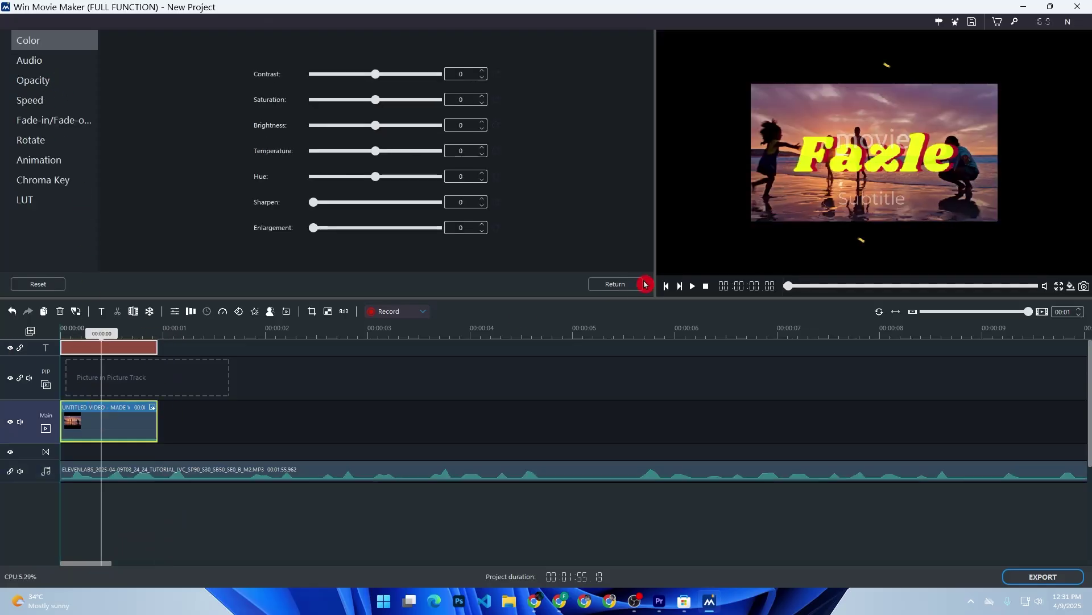
left_click(616, 284)
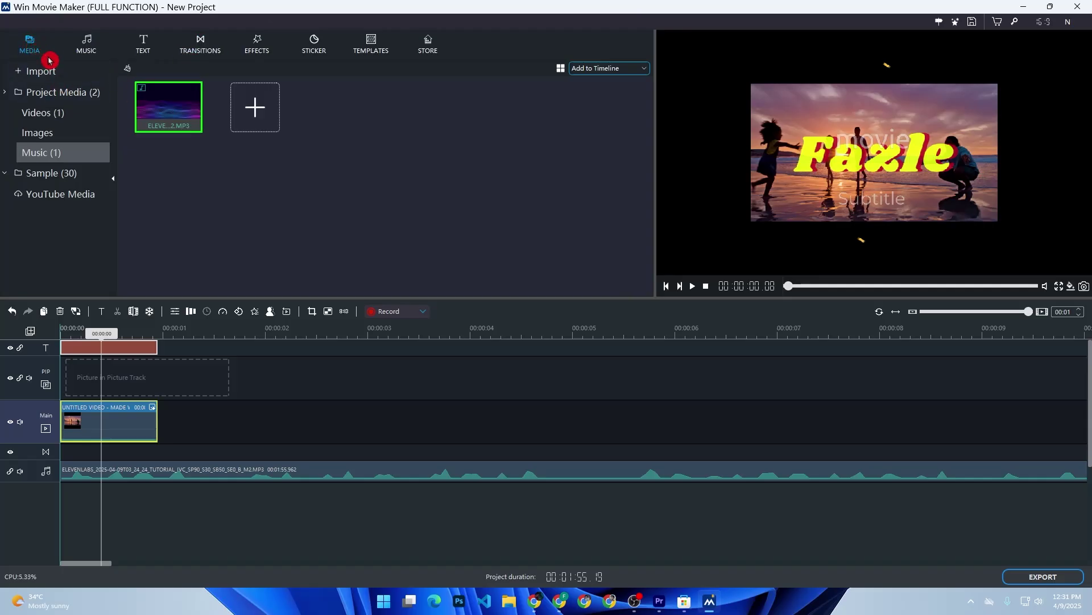
left_click(167, 483)
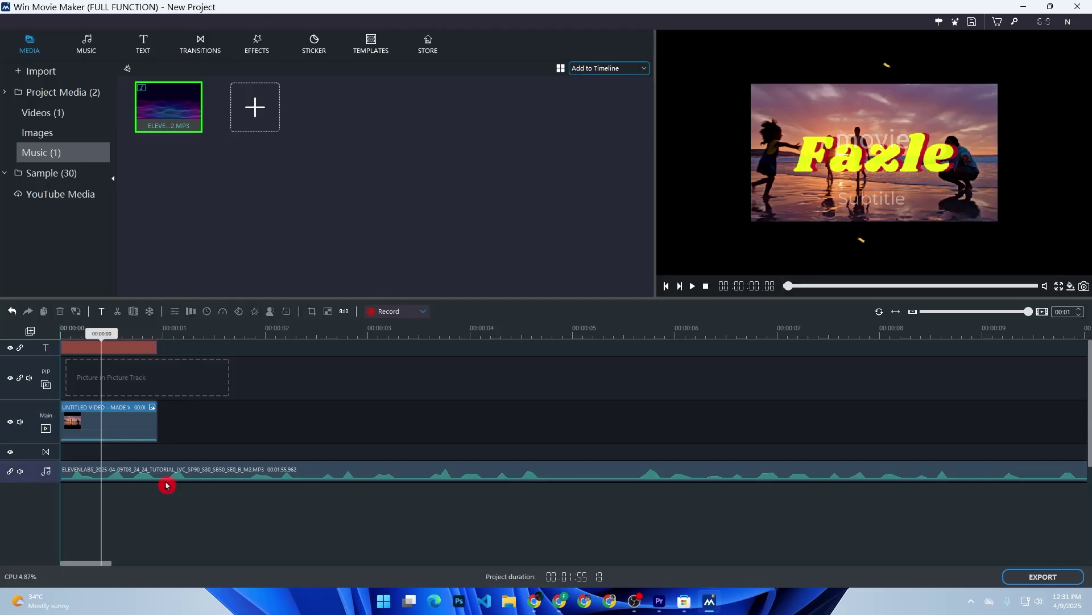
key("Delete")
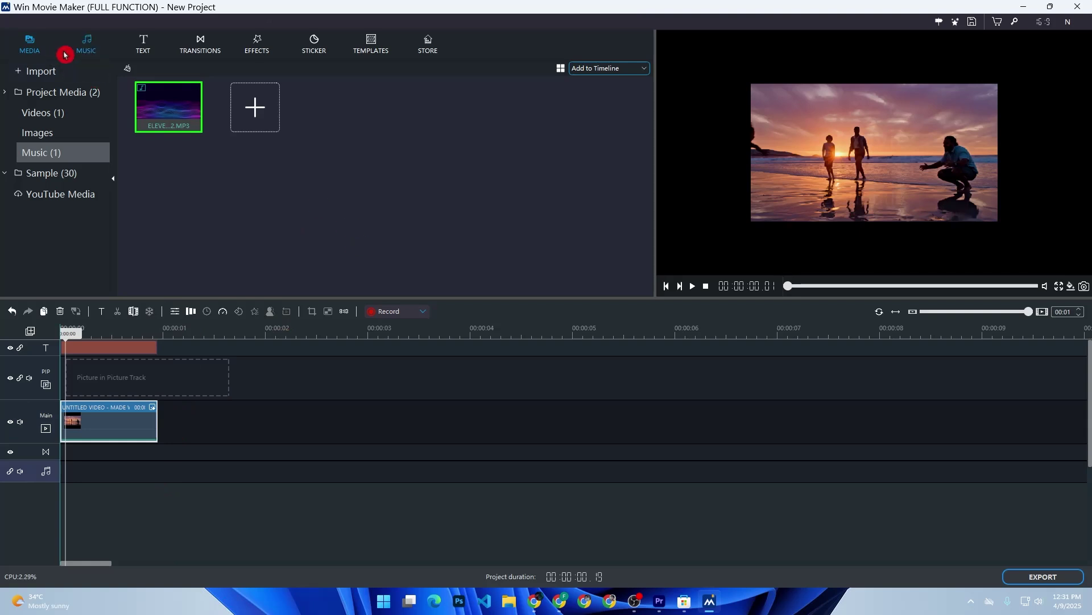
Save the project as 'win movie maker' after cancelling a first save attempt.
left_click(972, 22)
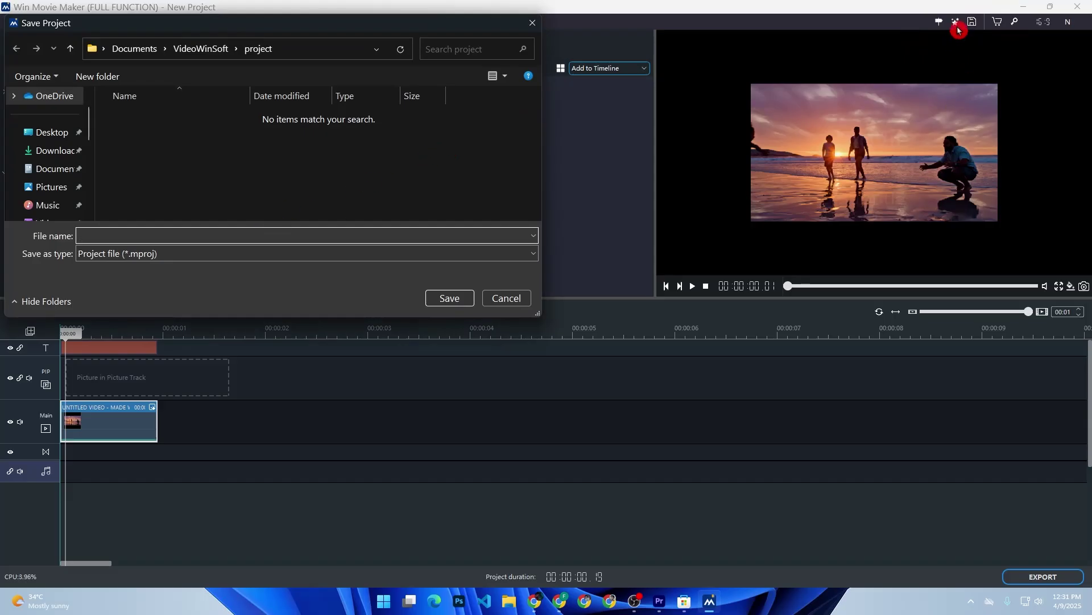
left_click(512, 298)
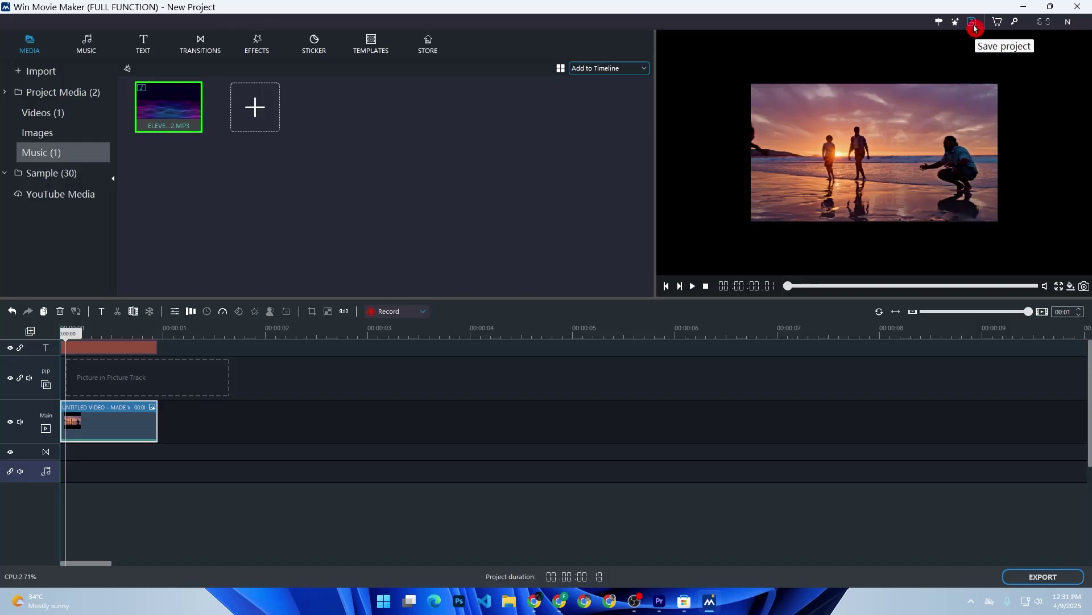
left_click(972, 22)
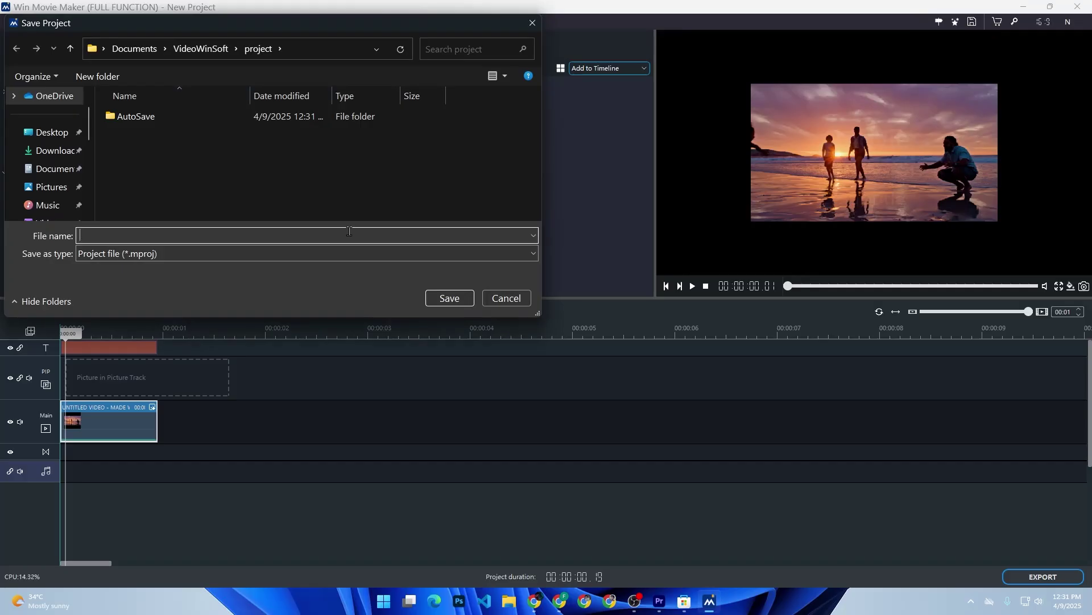
type("w")
type("in movie maker")
left_click(437, 298)
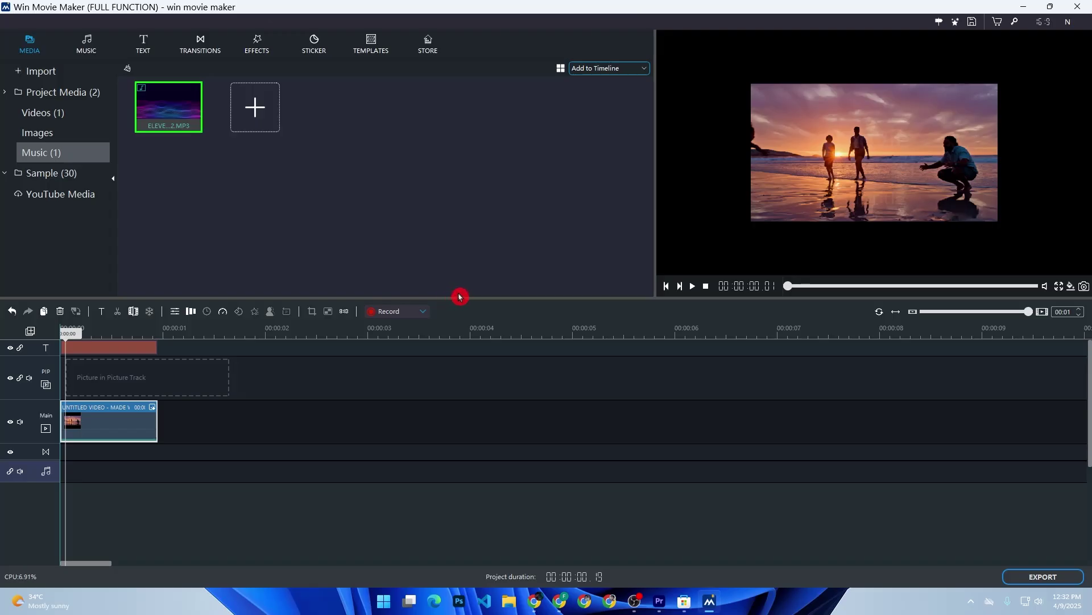
left_click(431, 43)
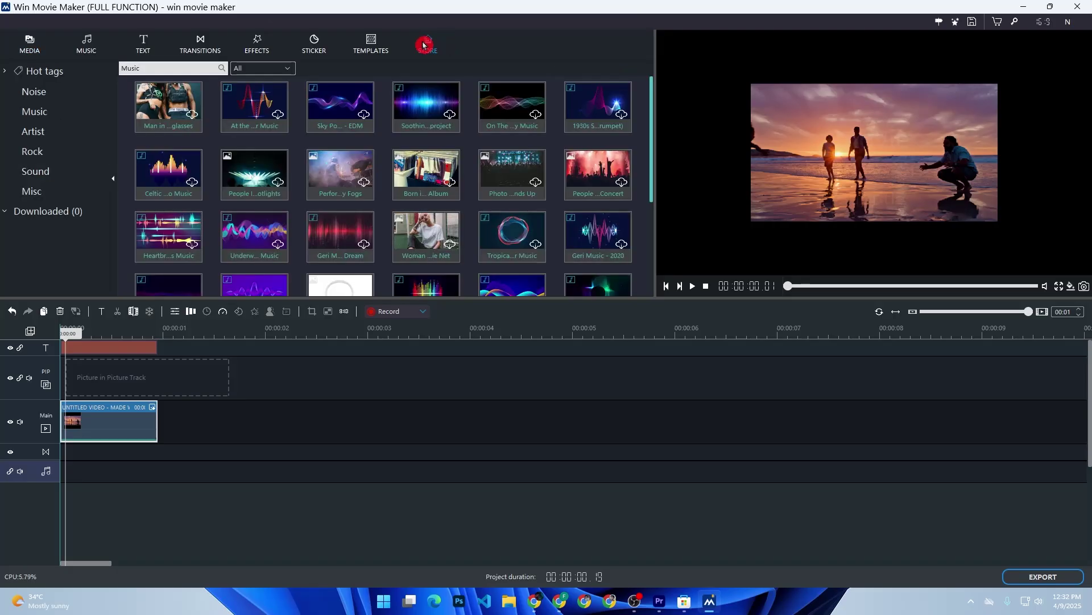
left_click(34, 43)
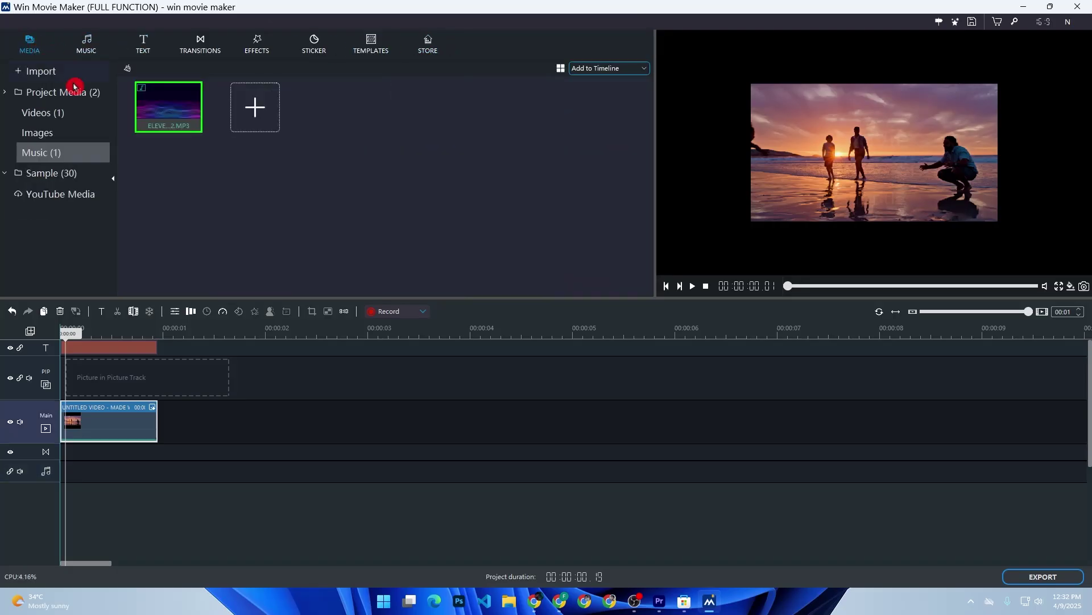